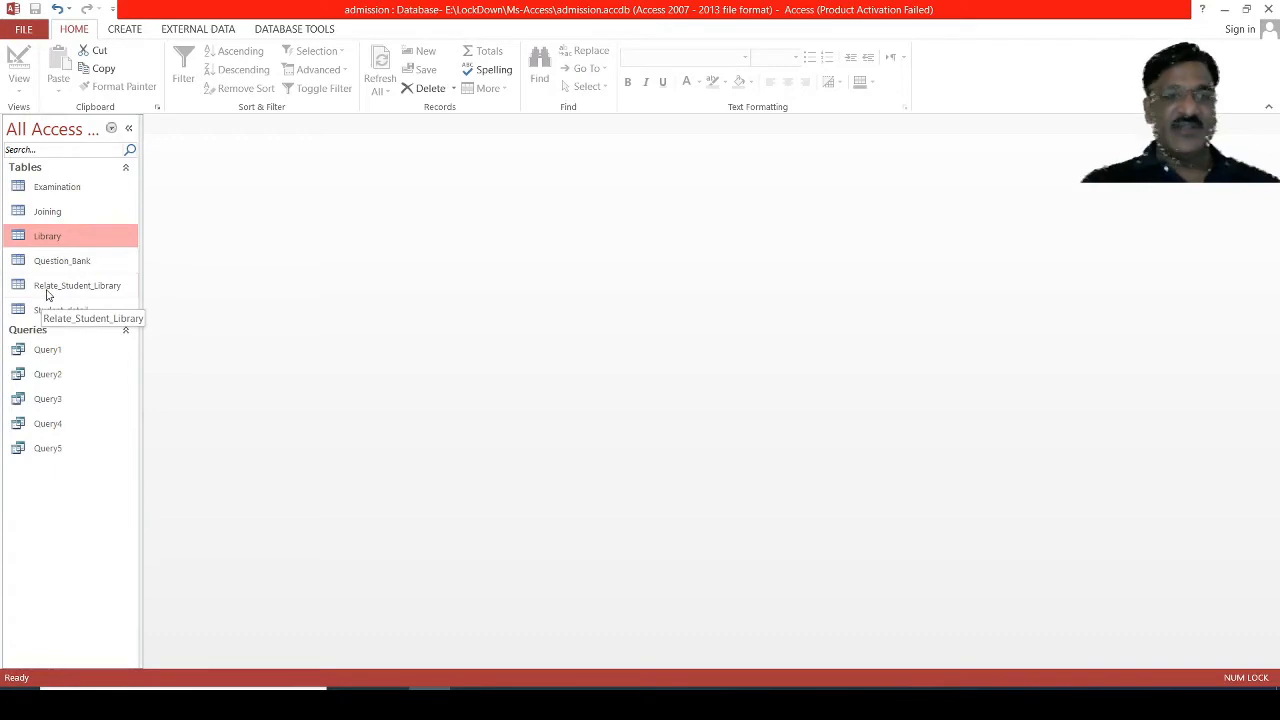
Examine the field designs of the Library and Relate_Student_Library tables, closing each one after viewing
{"action": "right_click", "coordinate": [72, 233]}
{"action": "left_click", "coordinate": [112, 262]}
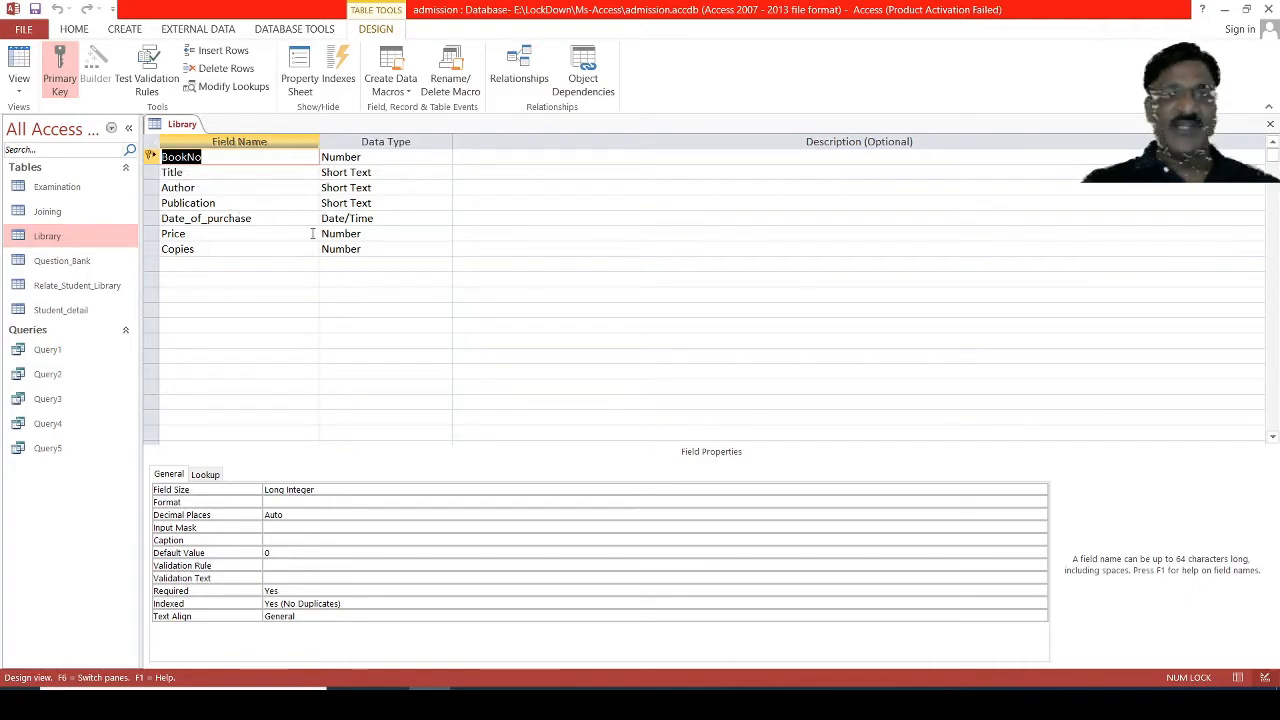
{"action": "left_click", "coordinate": [1270, 127]}
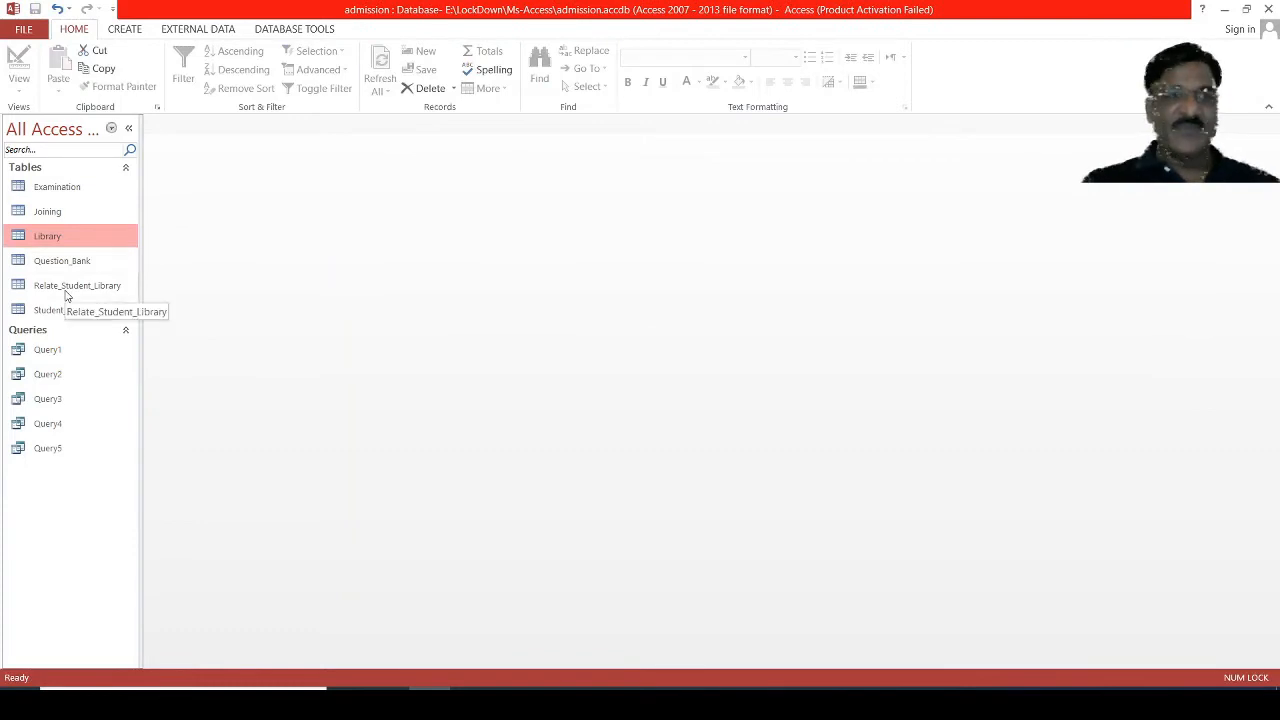
{"action": "right_click", "coordinate": [66, 290]}
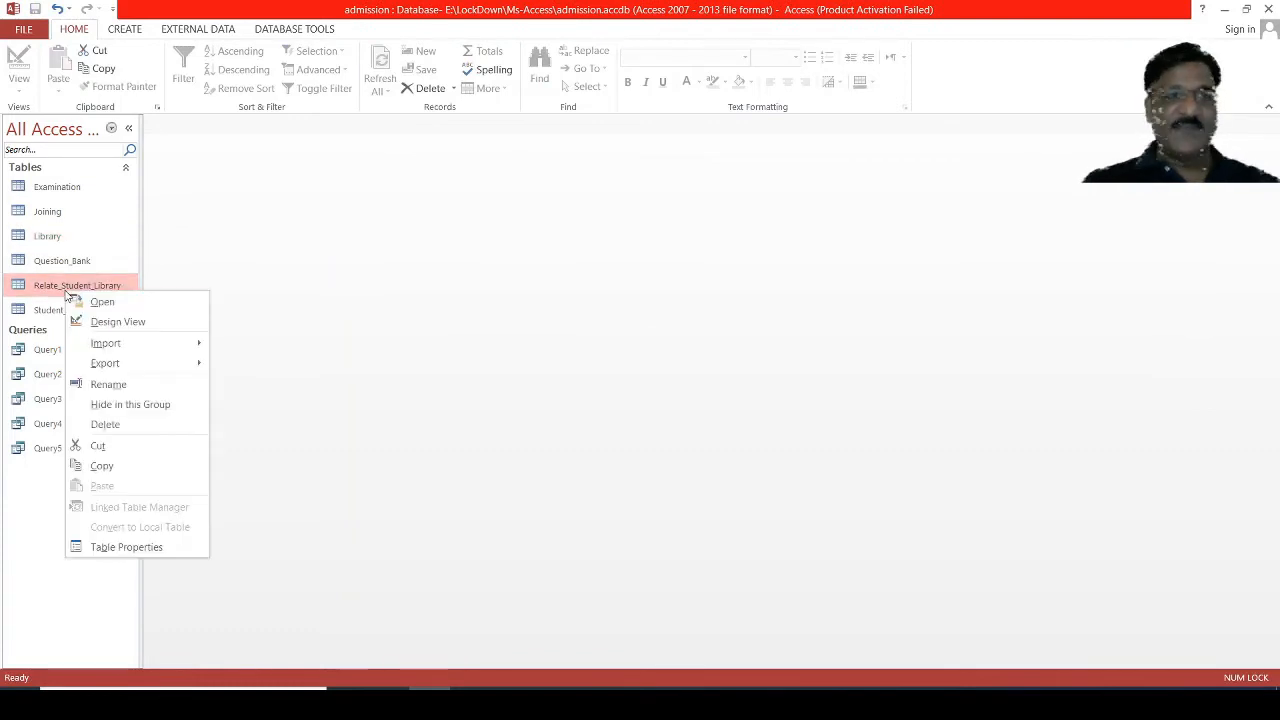
{"action": "left_click", "coordinate": [108, 321]}
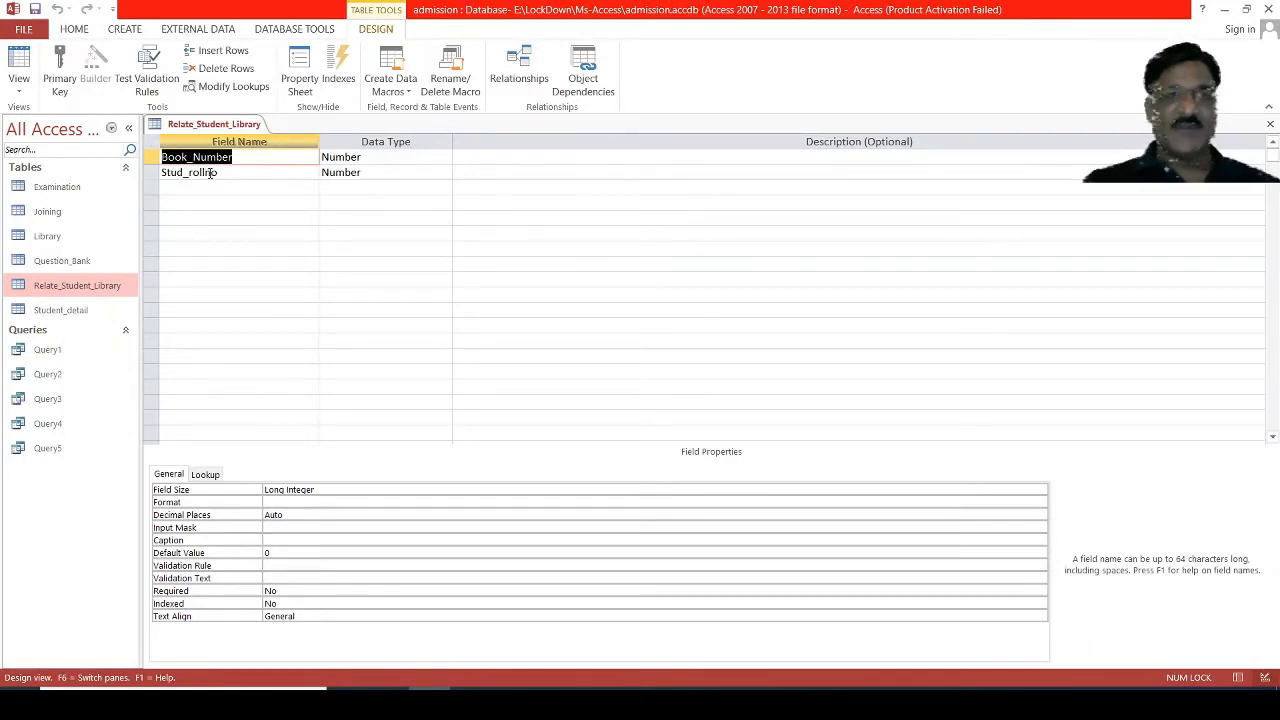
{"action": "left_click", "coordinate": [1269, 127]}
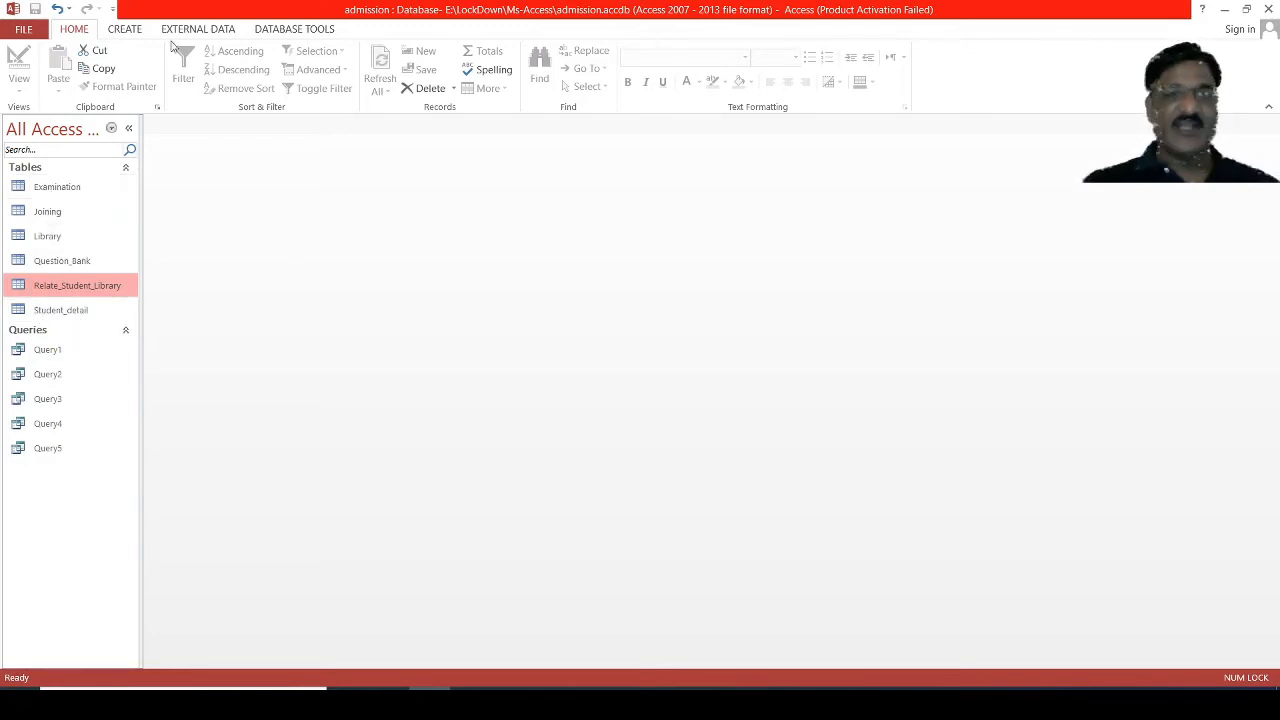
Create a new query in design view and add the Student_detail and Examination tables to it
{"action": "left_click", "coordinate": [117, 31]}
{"action": "left_click", "coordinate": [236, 88]}
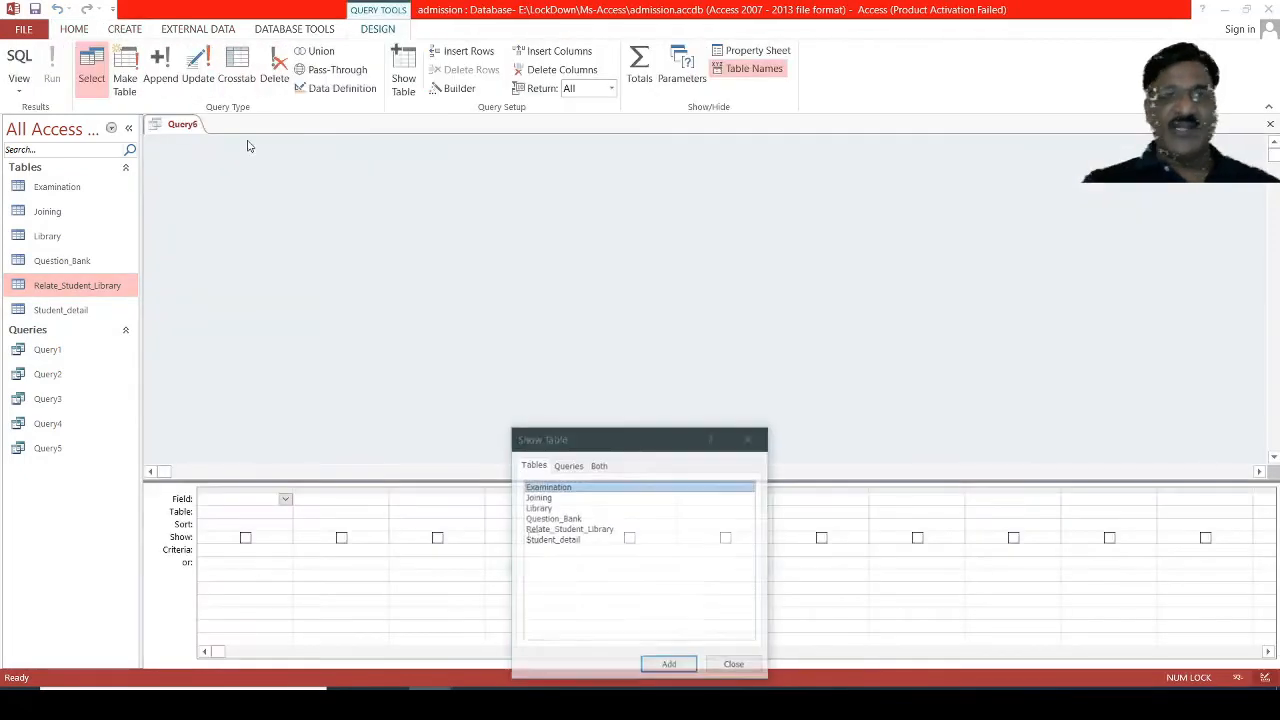
{"action": "left_click", "coordinate": [568, 541]}
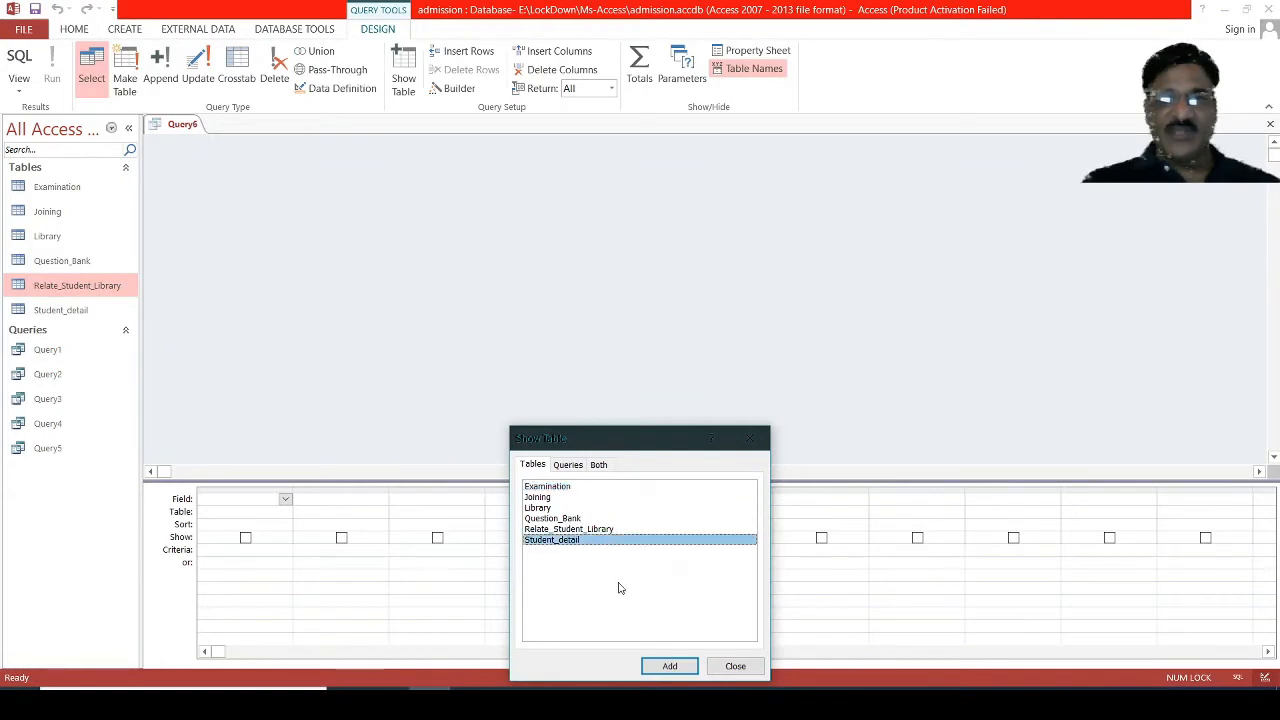
{"action": "left_click", "coordinate": [669, 667]}
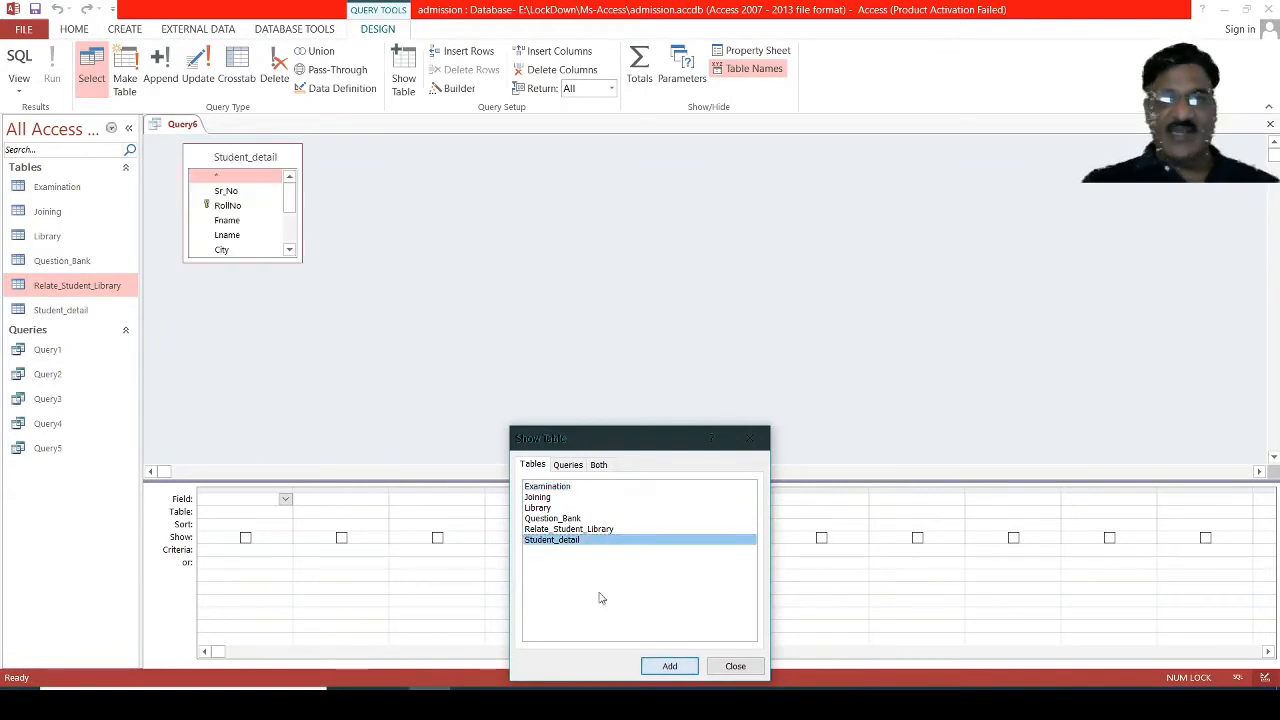
{"action": "left_click", "coordinate": [558, 488]}
{"action": "left_click", "coordinate": [669, 666]}
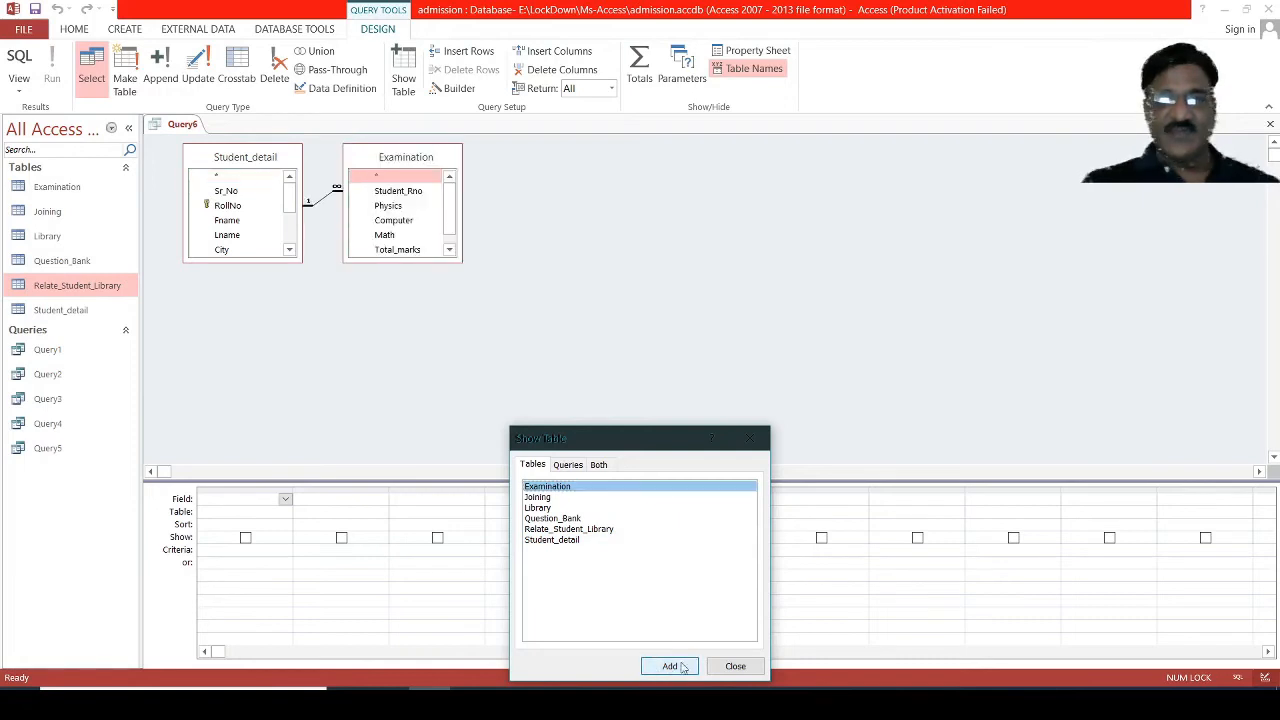
{"action": "left_click", "coordinate": [734, 666]}
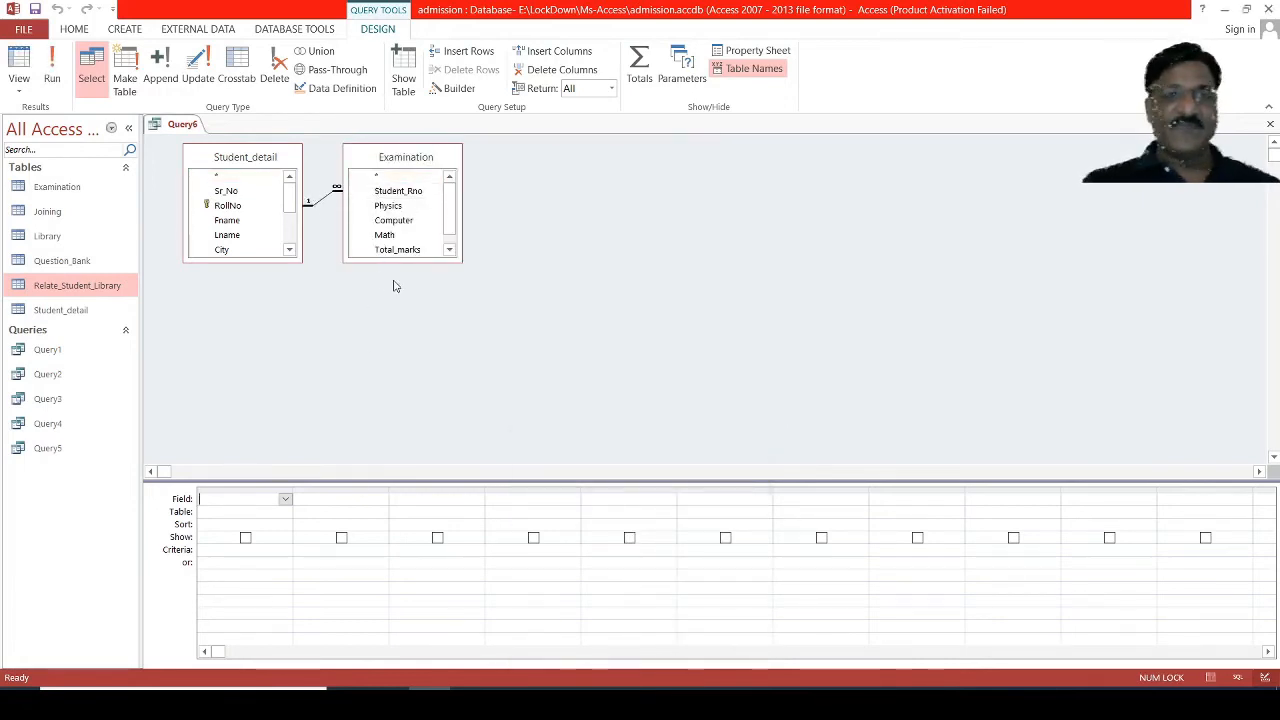
Enlarge the Examination and Student_detail field lists in the query design until all their fields are visible
{"action": "left_click", "coordinate": [418, 258]}
{"action": "left_click_drag", "start_coordinate": [418, 258], "coordinate": [414, 300]}
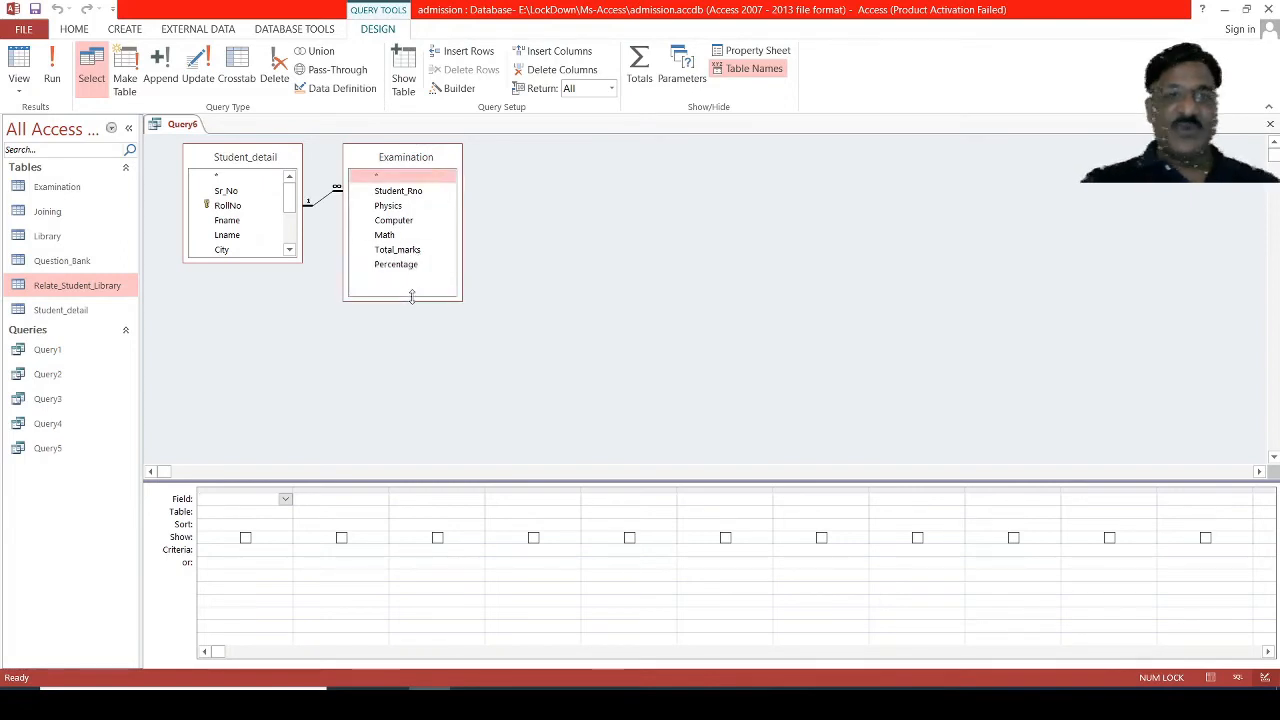
{"action": "left_click_drag", "start_coordinate": [243, 261], "coordinate": [246, 370]}
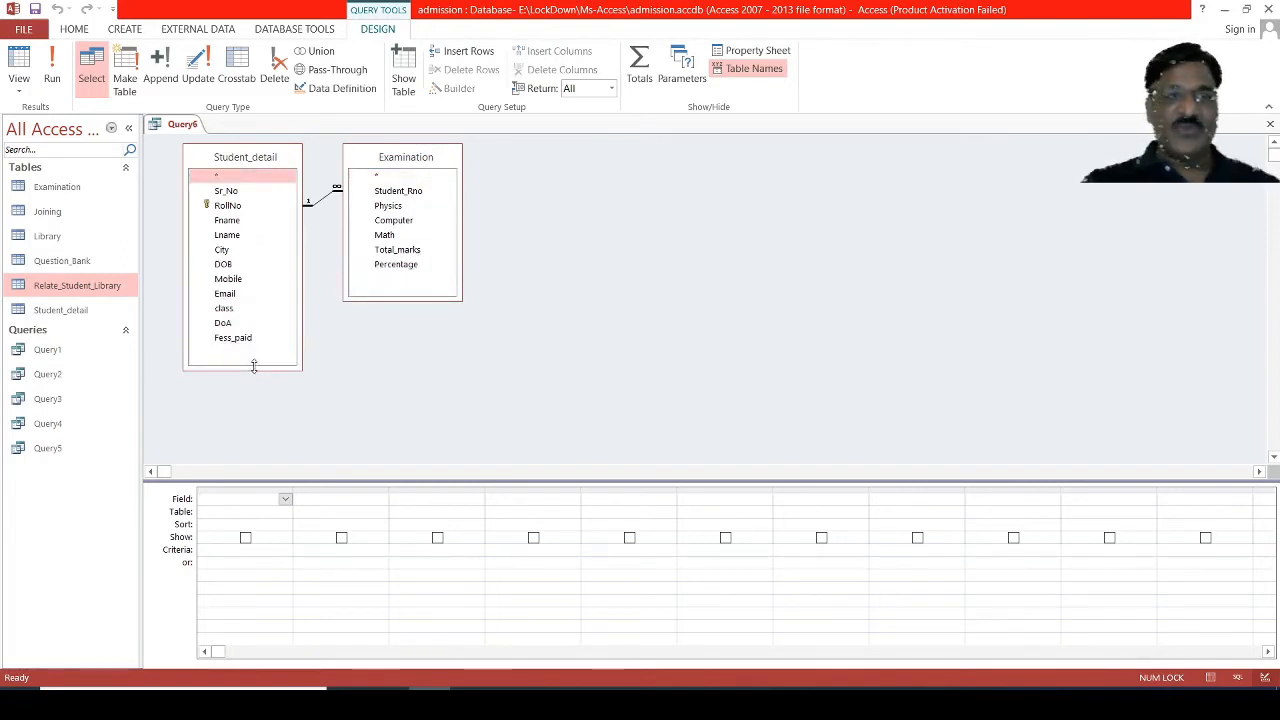
Add the RollNo, Fname and class fields from Student_detail as the query's first three columns
{"action": "left_click", "coordinate": [284, 500]}
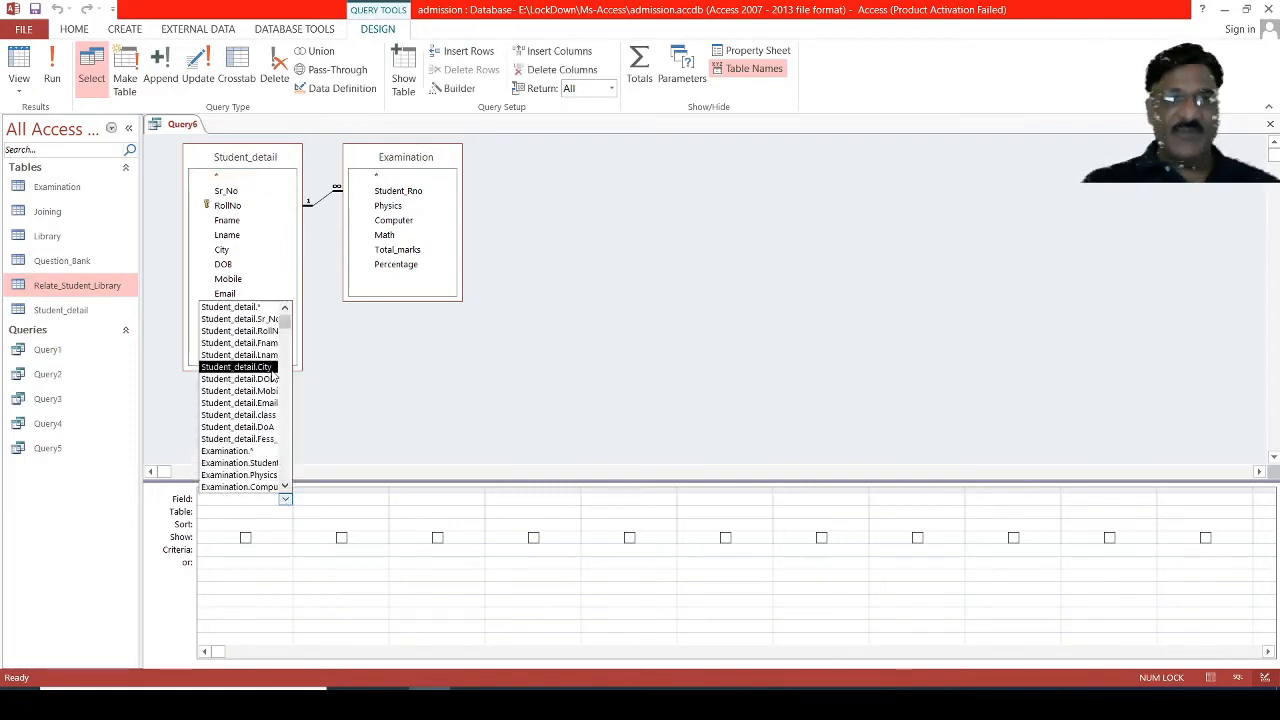
{"action": "left_click", "coordinate": [268, 331]}
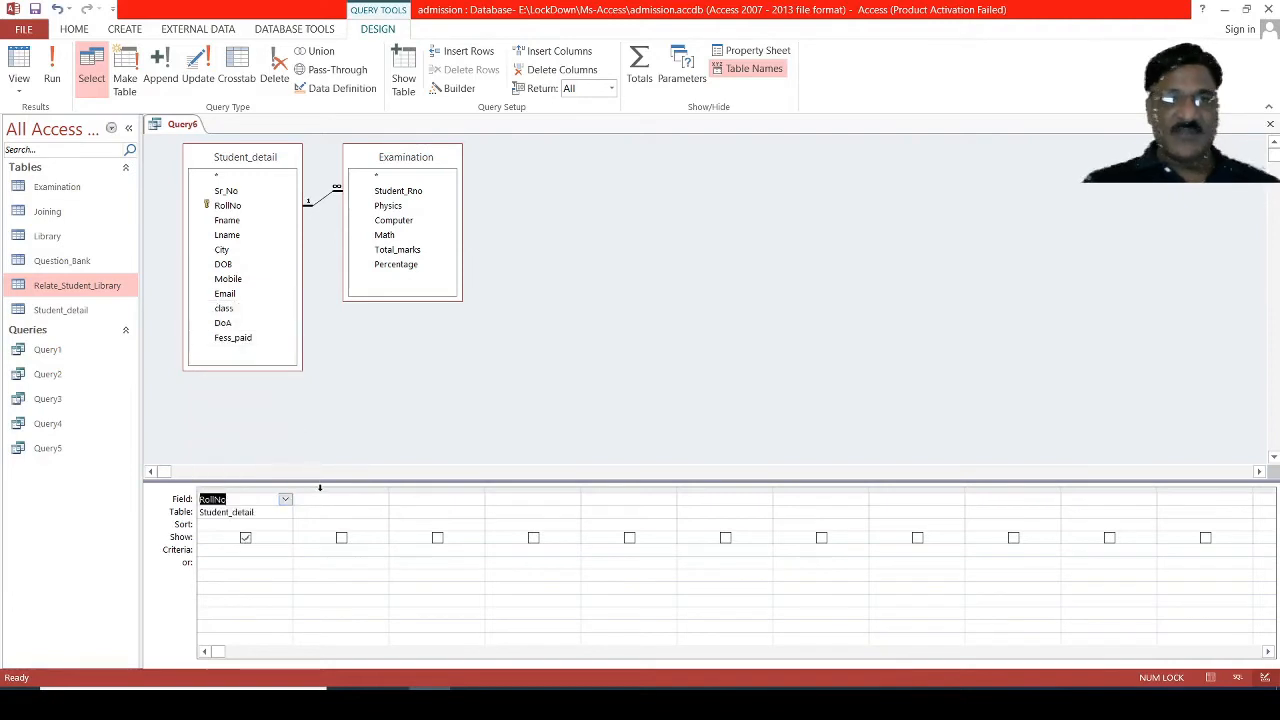
{"action": "left_click", "coordinate": [326, 491]}
{"action": "left_click", "coordinate": [376, 502]}
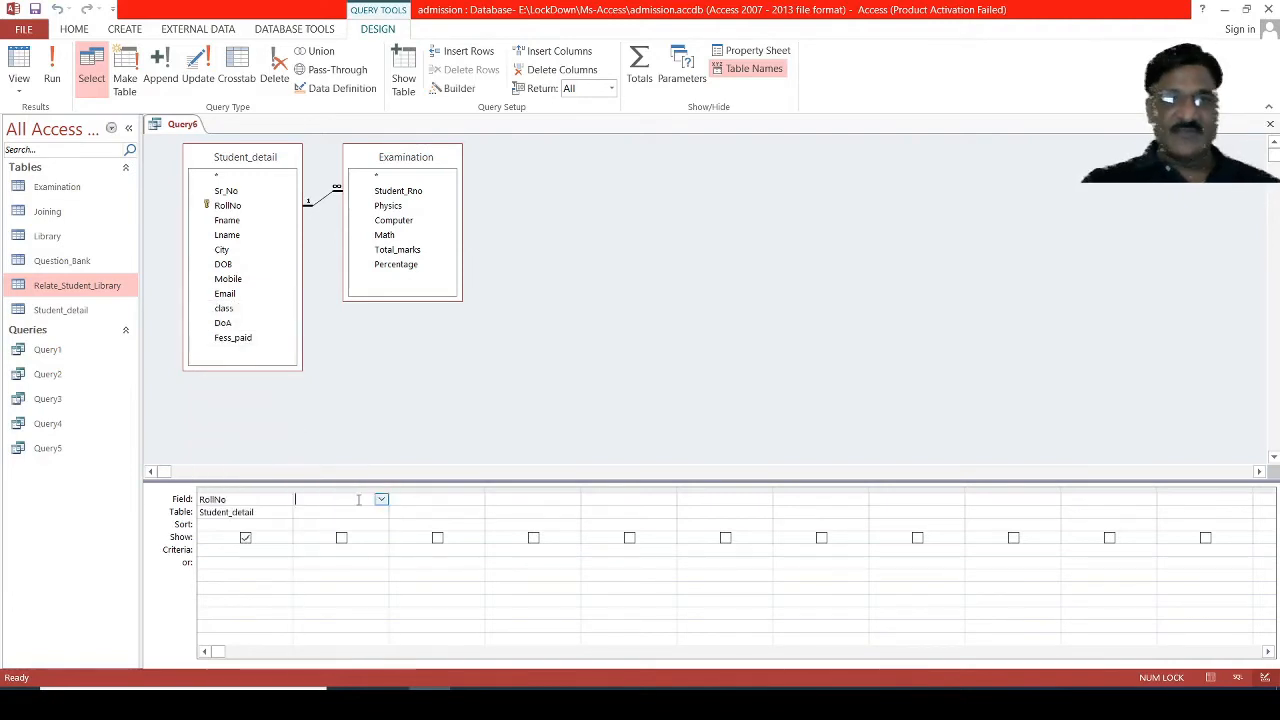
{"action": "left_click", "coordinate": [380, 501]}
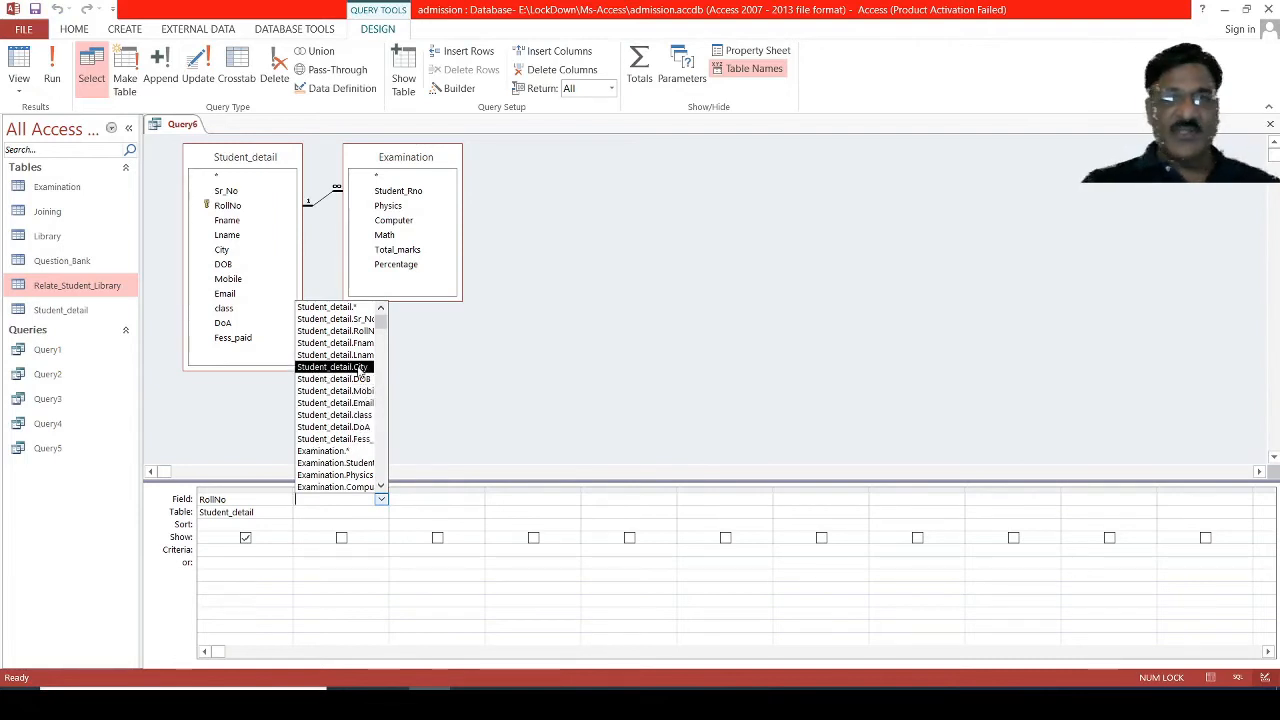
{"action": "left_click", "coordinate": [340, 343]}
{"action": "left_click", "coordinate": [430, 500]}
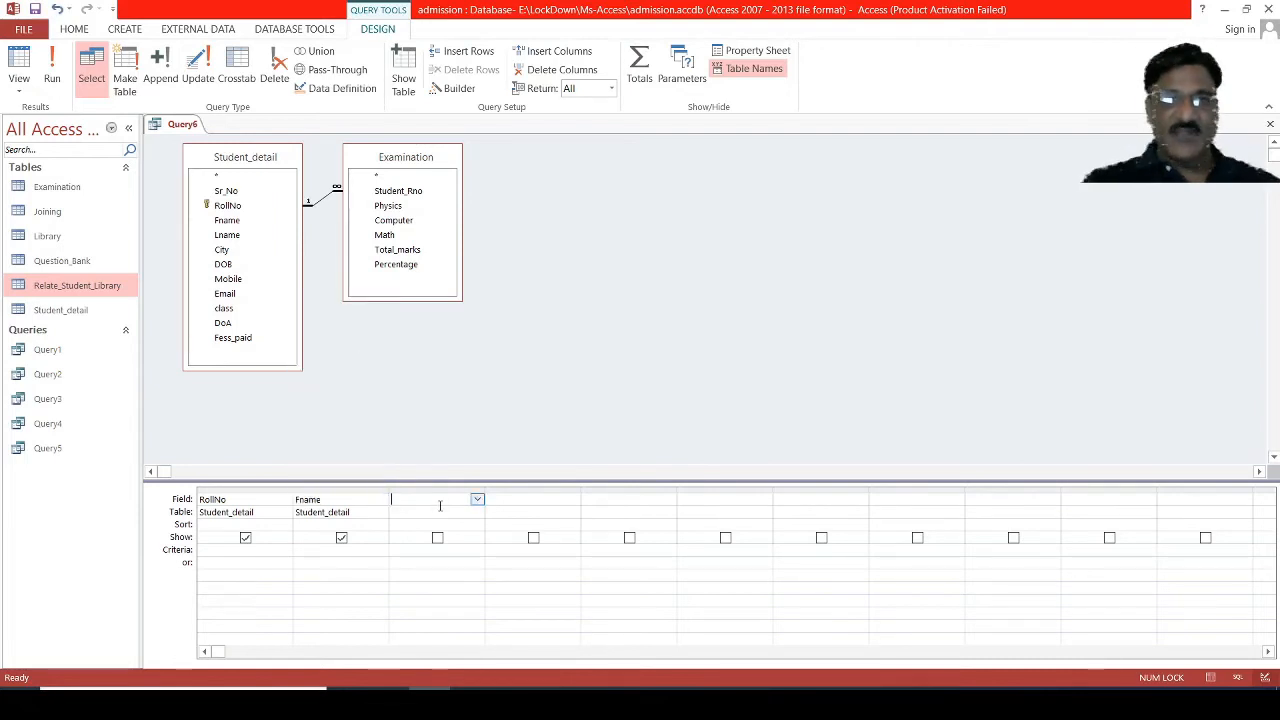
{"action": "left_click", "coordinate": [477, 500]}
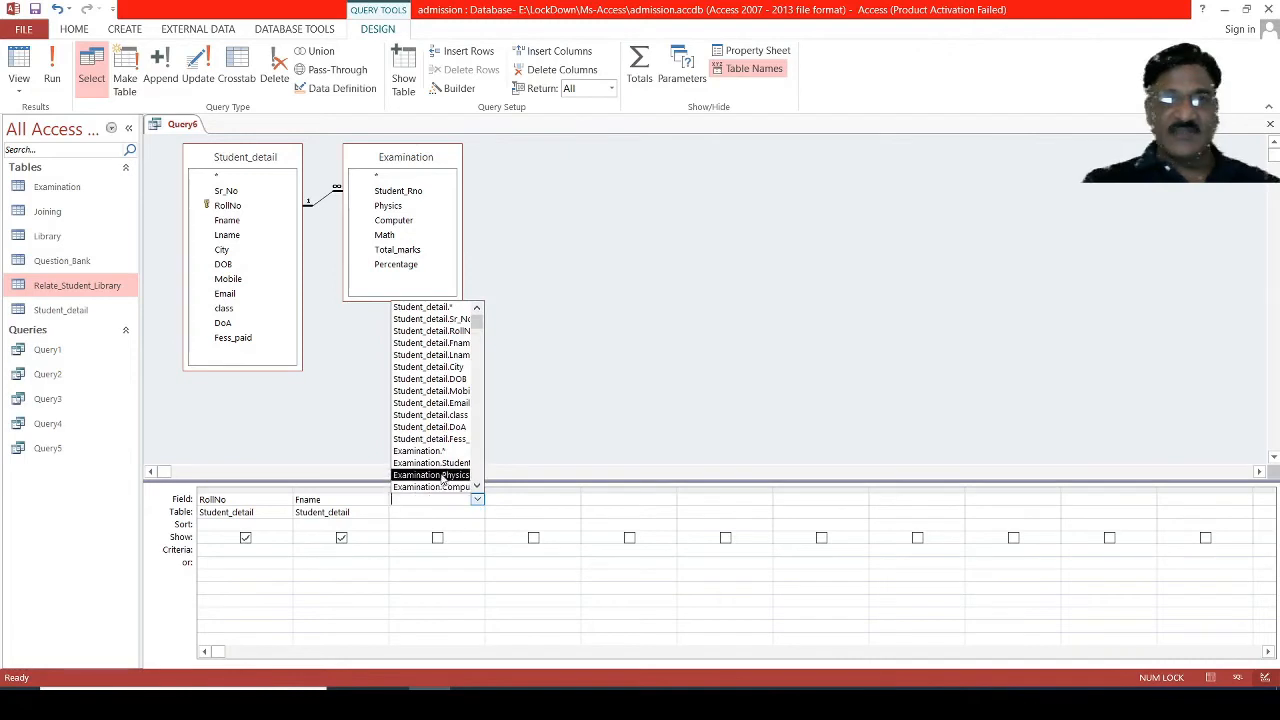
{"action": "left_click", "coordinate": [443, 415]}
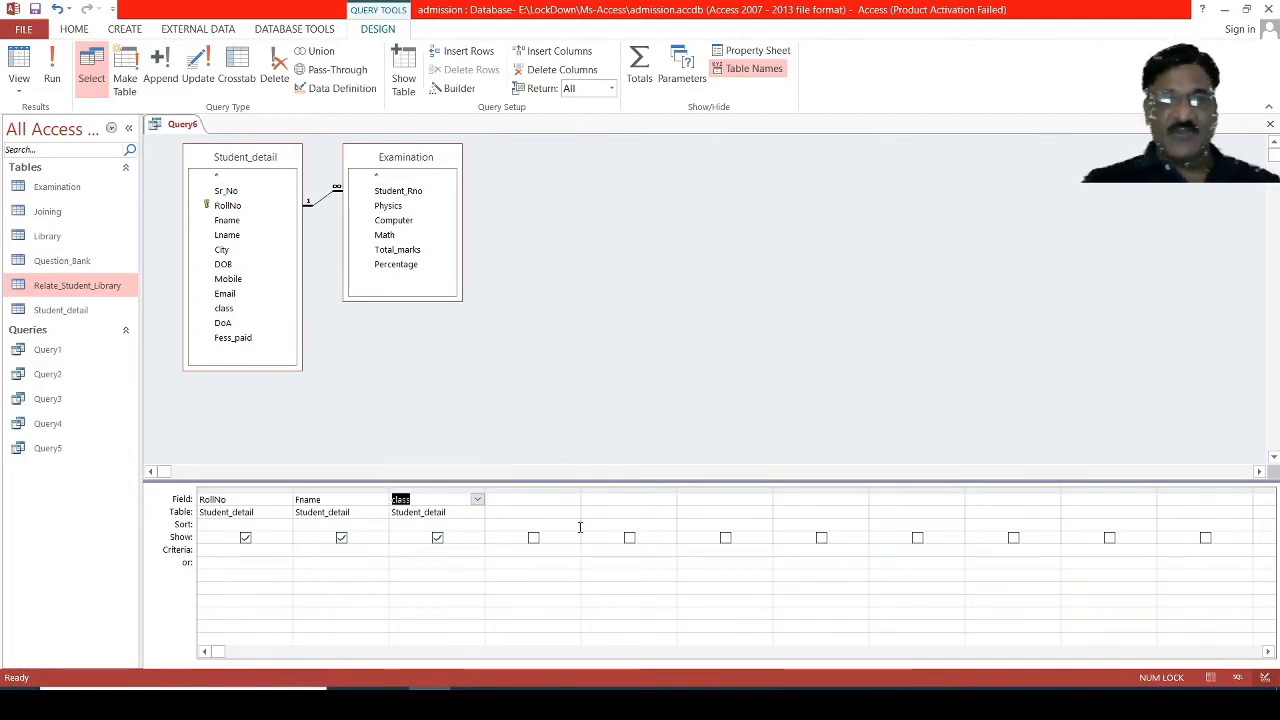
Add the Total_marks and Percentage fields from Examination as the query's fourth and fifth columns
{"action": "left_click", "coordinate": [551, 500]}
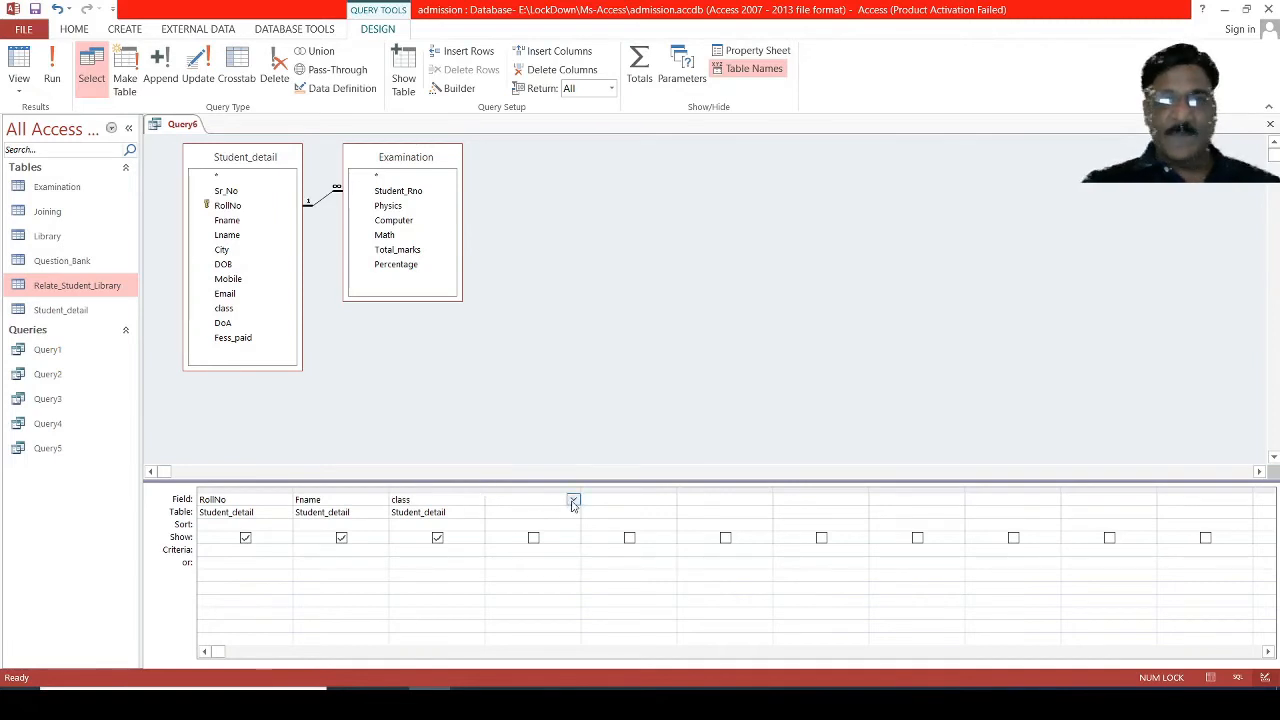
{"action": "left_click", "coordinate": [573, 499]}
{"action": "scroll", "coordinate": [545, 478], "scroll_direction": "down", "scroll_amount": 1}
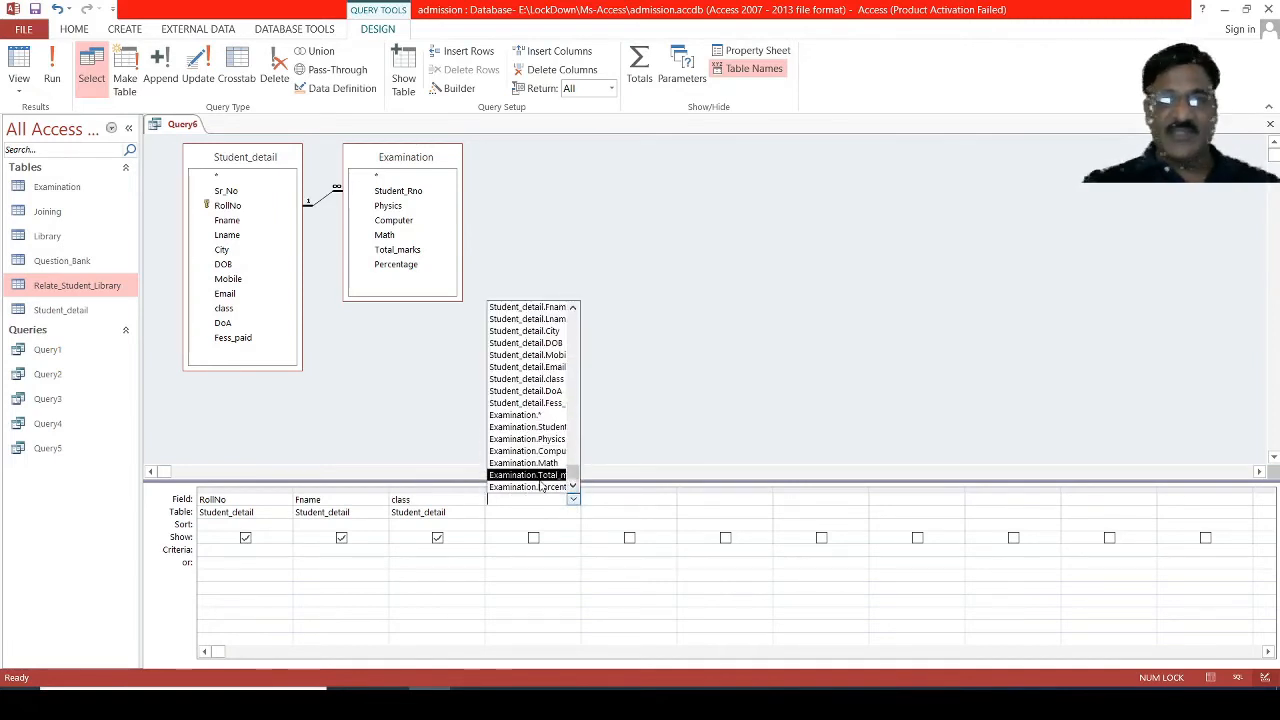
{"action": "left_click", "coordinate": [538, 479]}
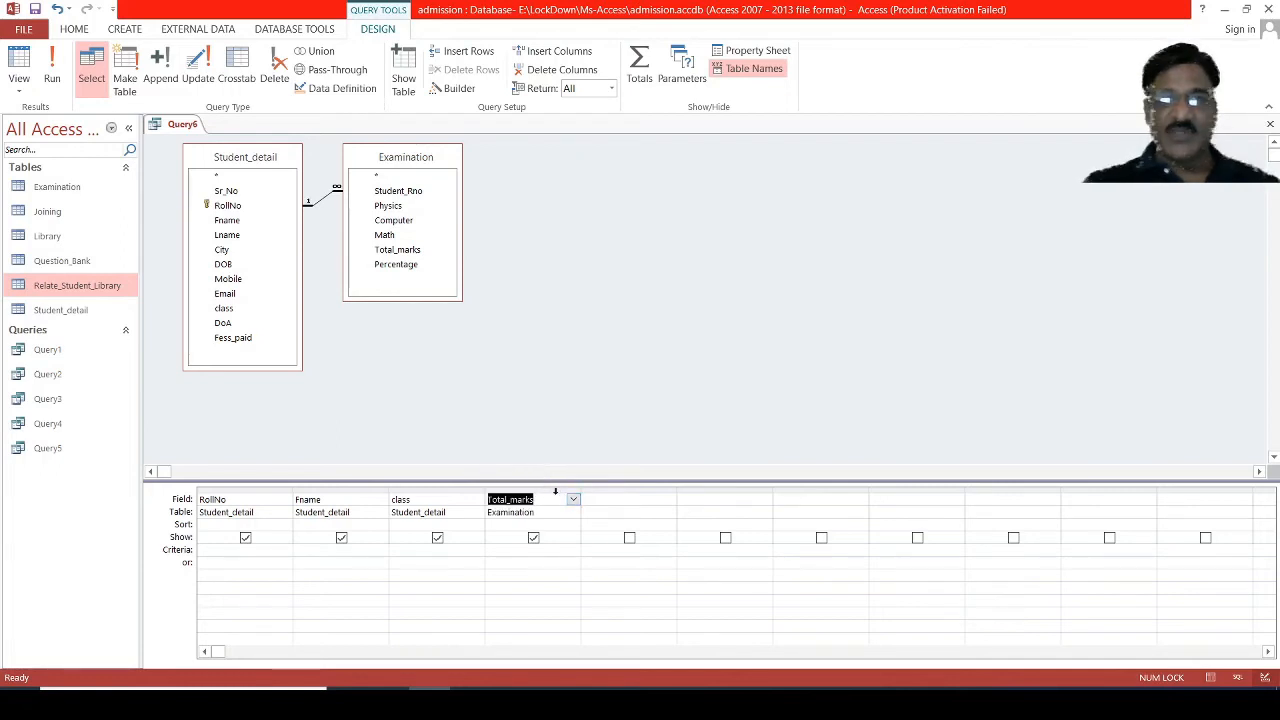
{"action": "left_click", "coordinate": [668, 500]}
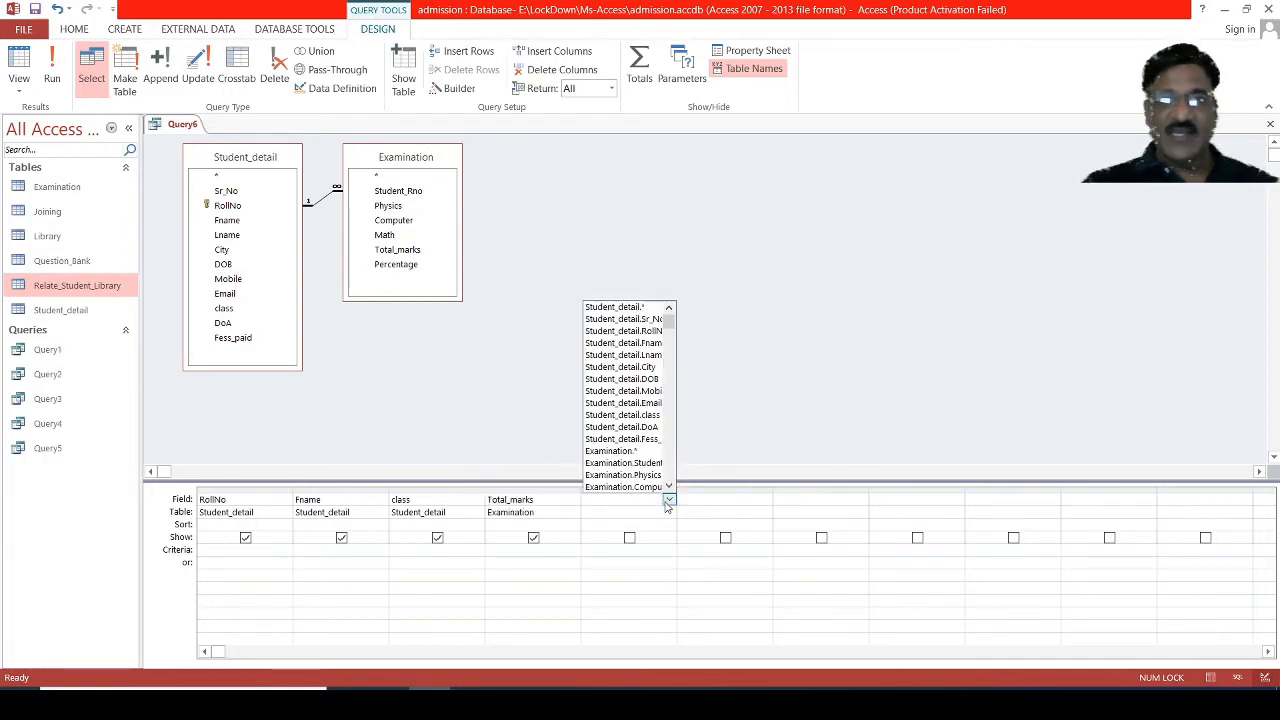
{"action": "scroll", "coordinate": [634, 480], "scroll_direction": "down", "scroll_amount": 1}
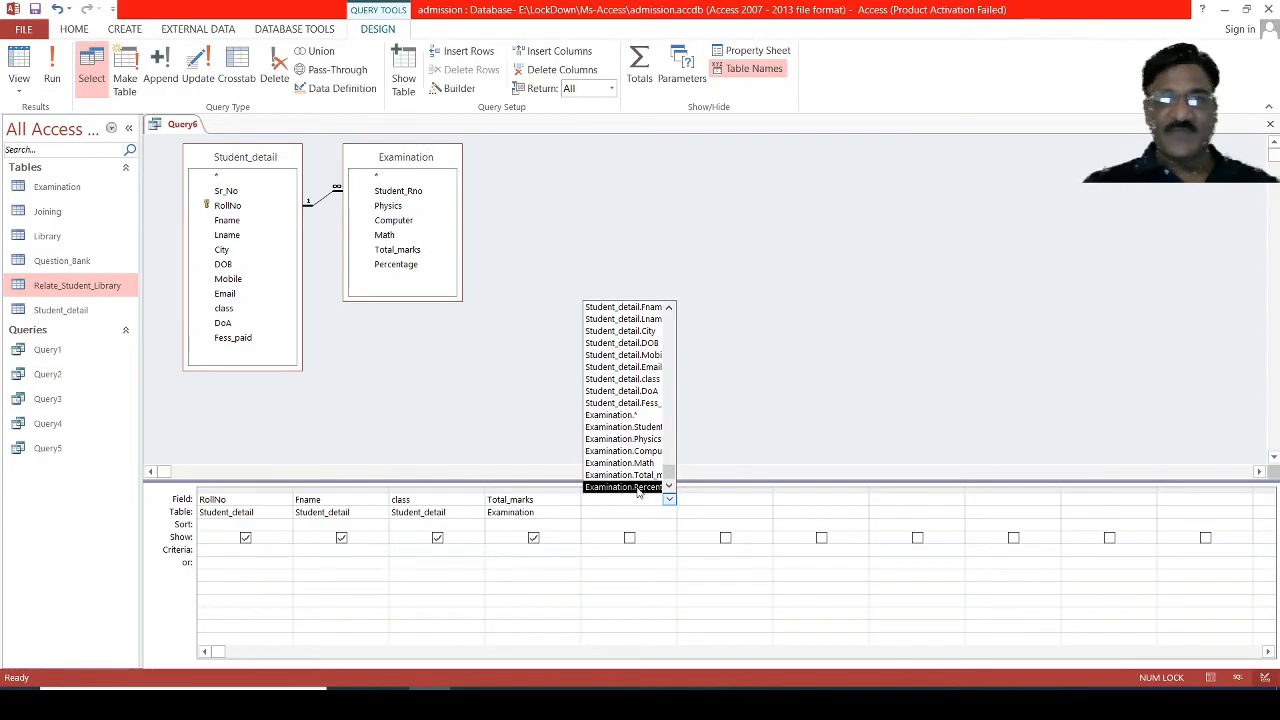
{"action": "left_click", "coordinate": [634, 487]}
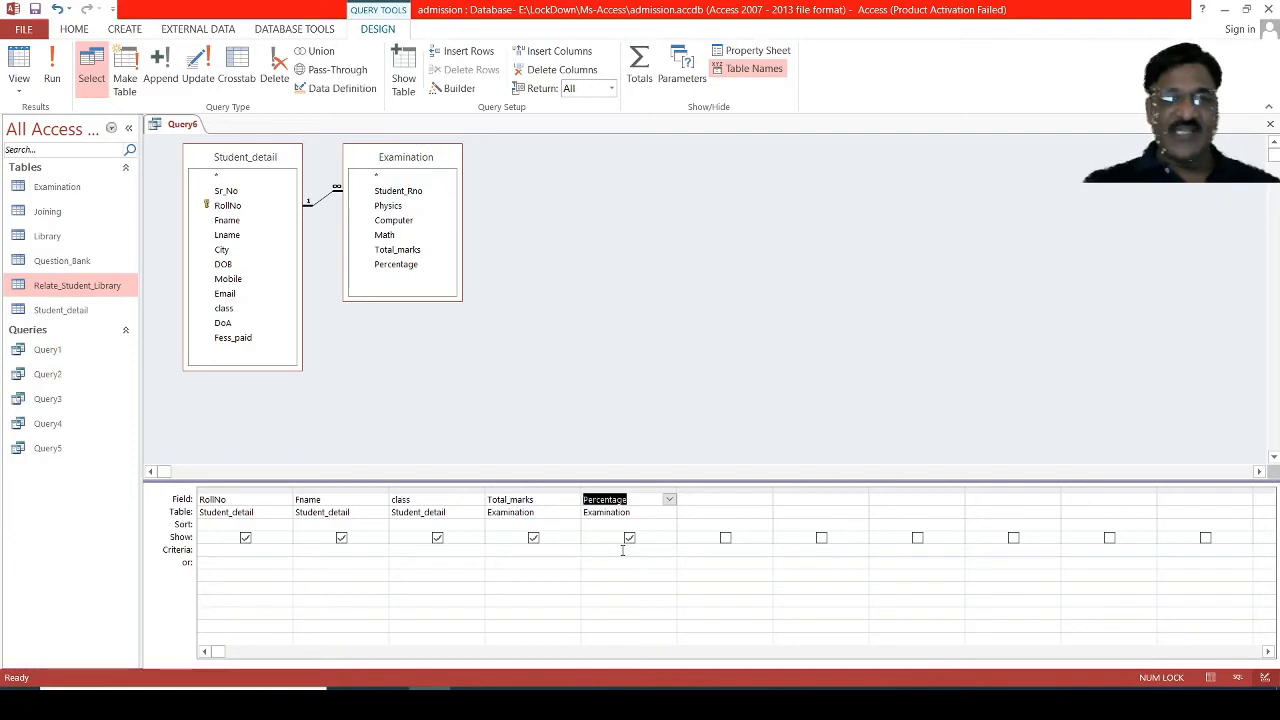
Save and close the query under its default name, and view its results in a datasheet
{"action": "left_click", "coordinate": [1270, 124]}
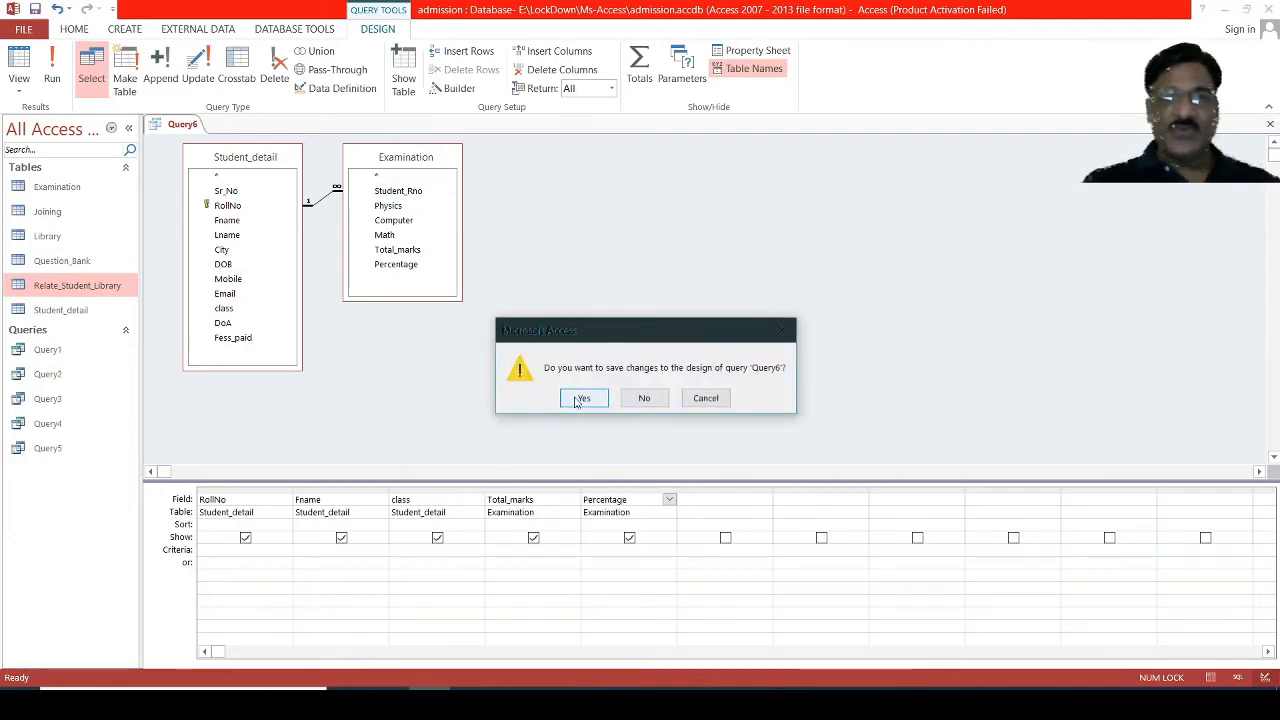
{"action": "left_click", "coordinate": [583, 398]}
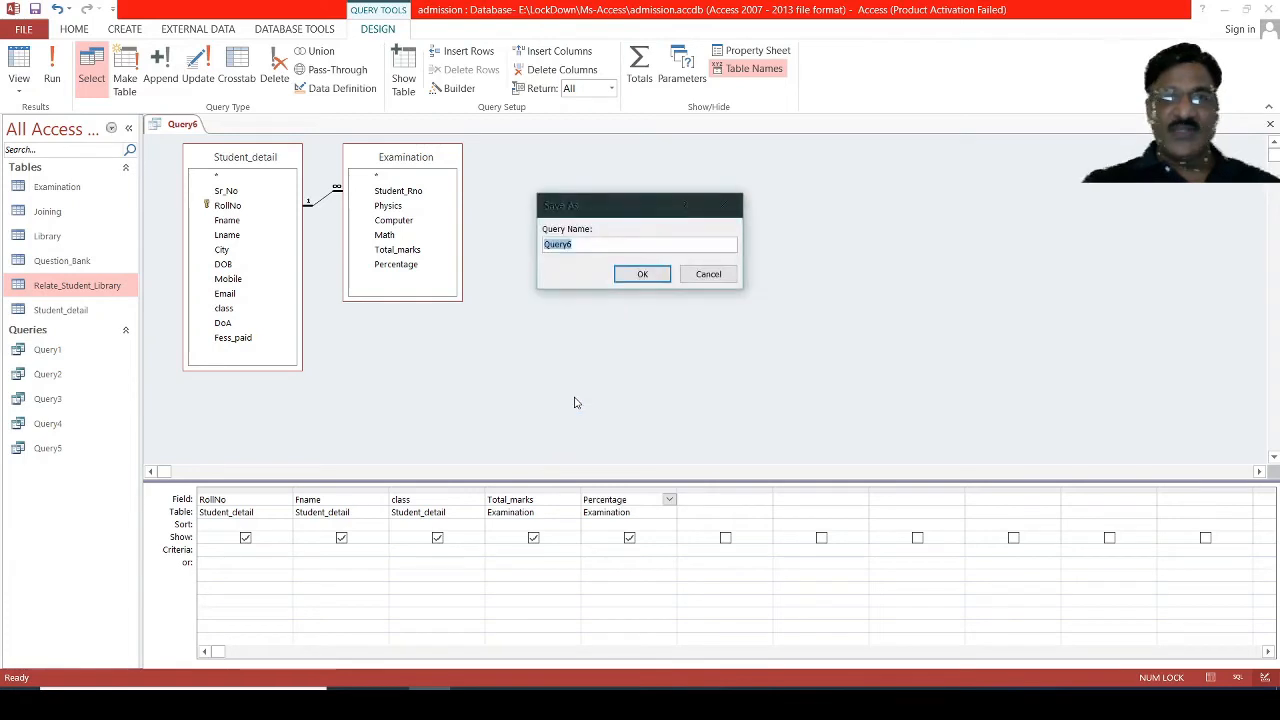
{"action": "left_click", "coordinate": [637, 277]}
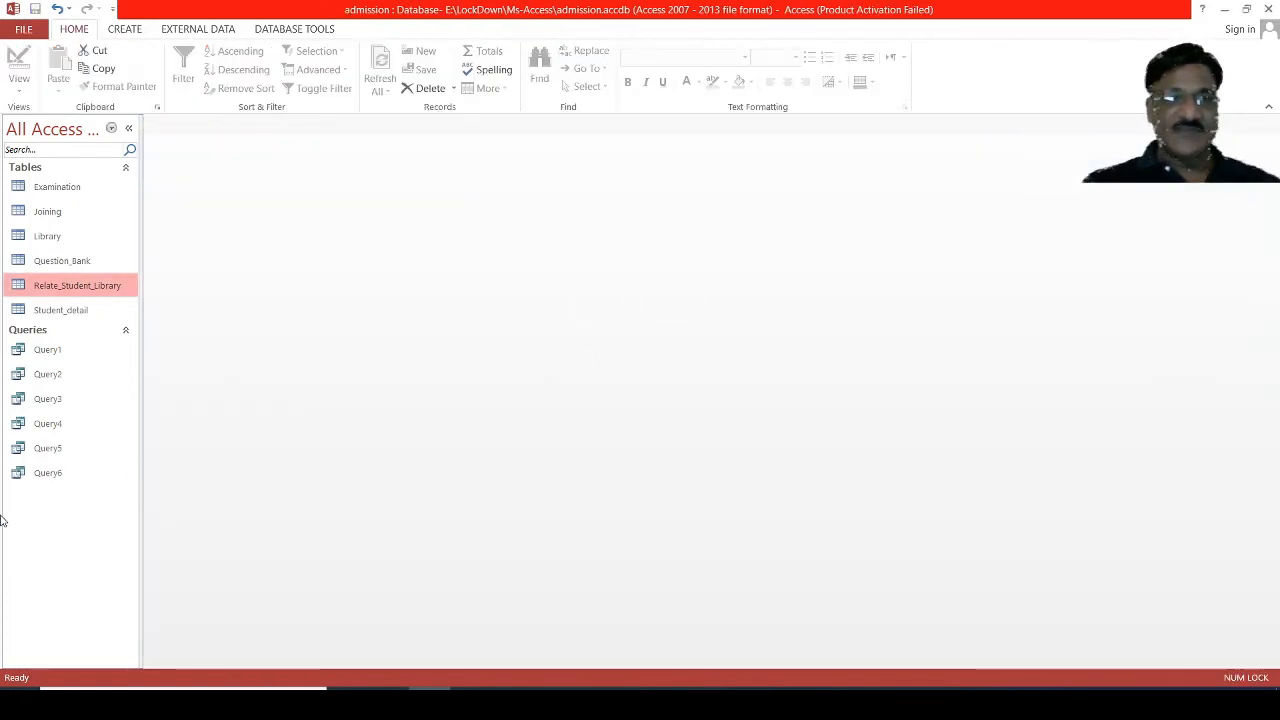
{"action": "double_click", "coordinate": [42, 474]}
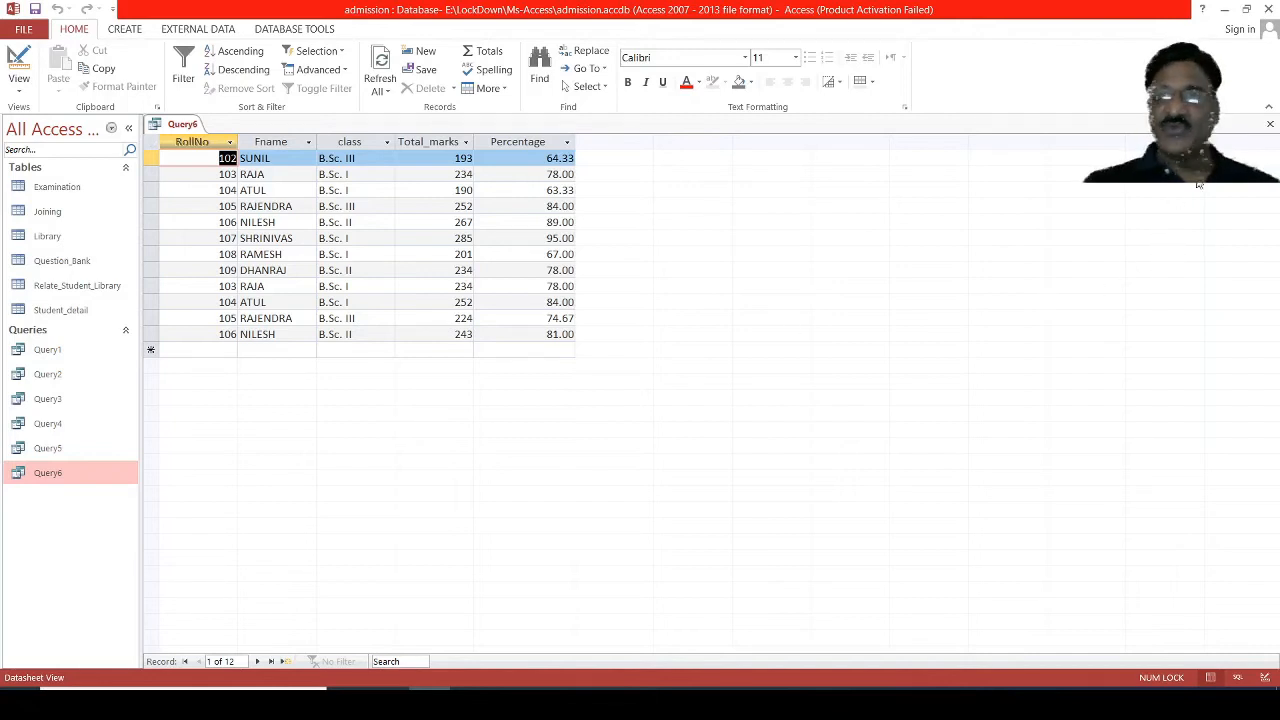
{"action": "left_click", "coordinate": [1268, 125]}
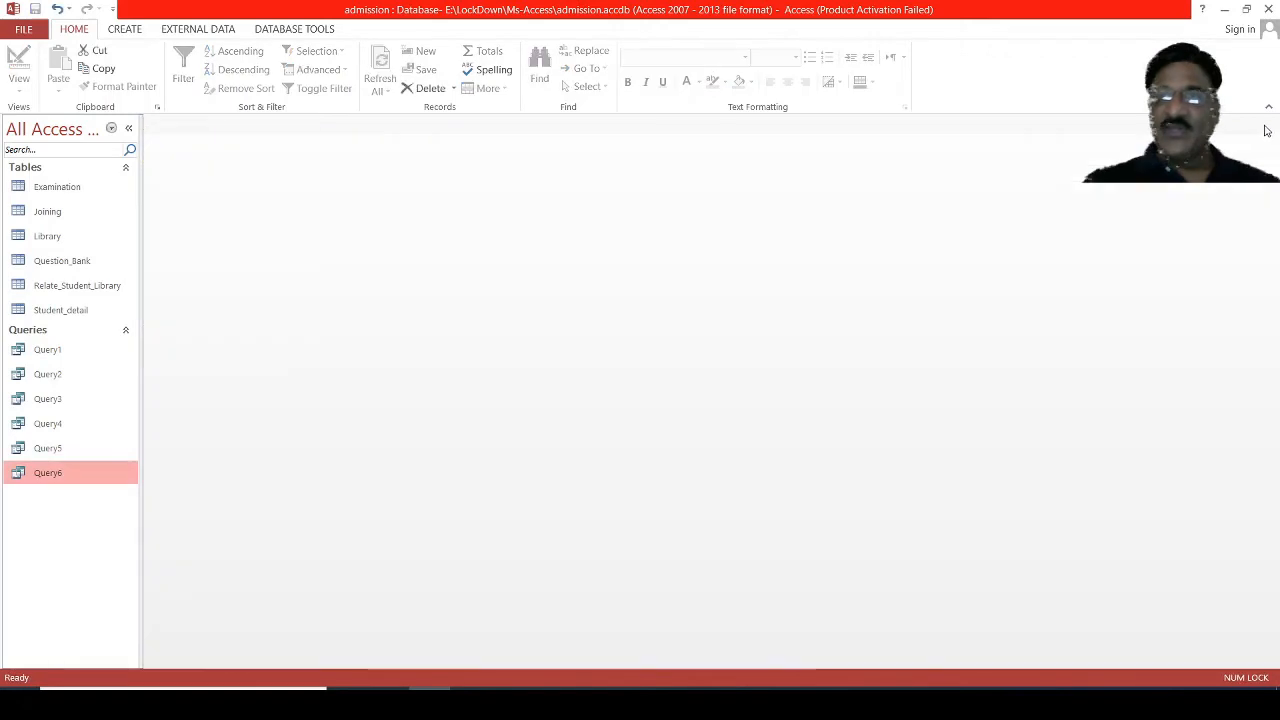
Review the field structures of the Student_detail and Examination tables in Design View, closing each one after viewing
{"action": "left_click", "coordinate": [72, 313]}
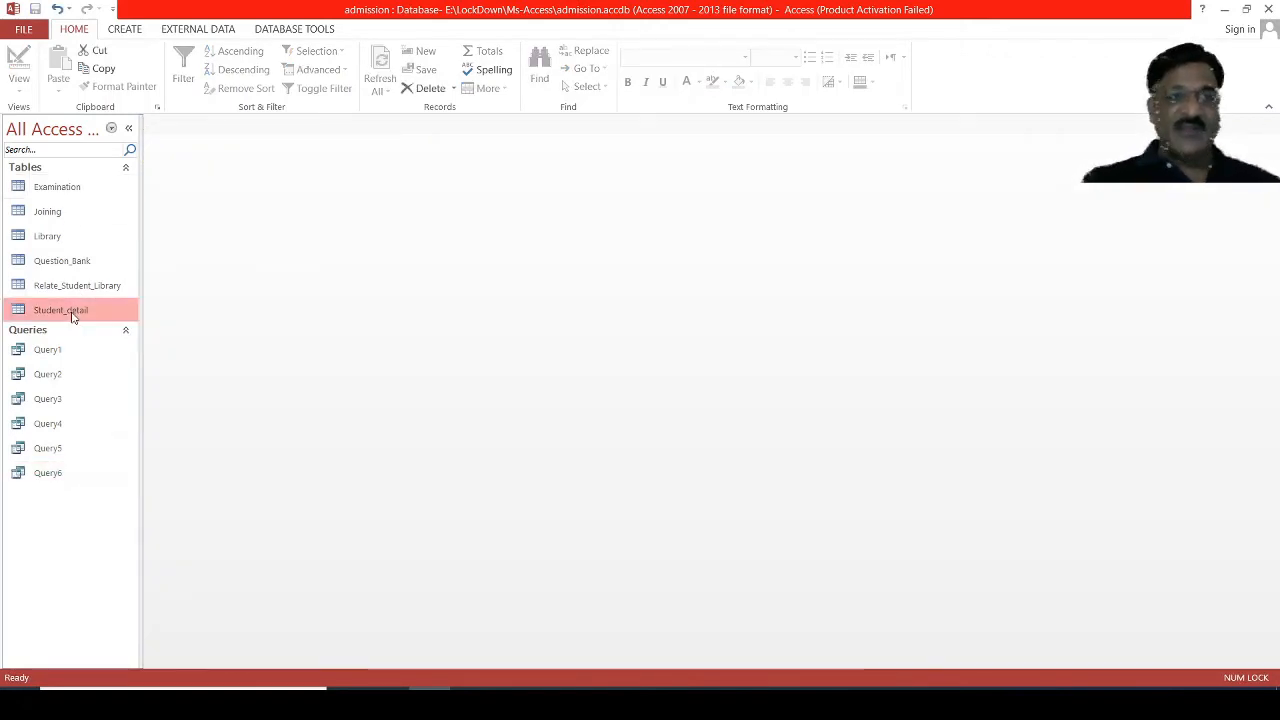
{"action": "right_click", "coordinate": [72, 316]}
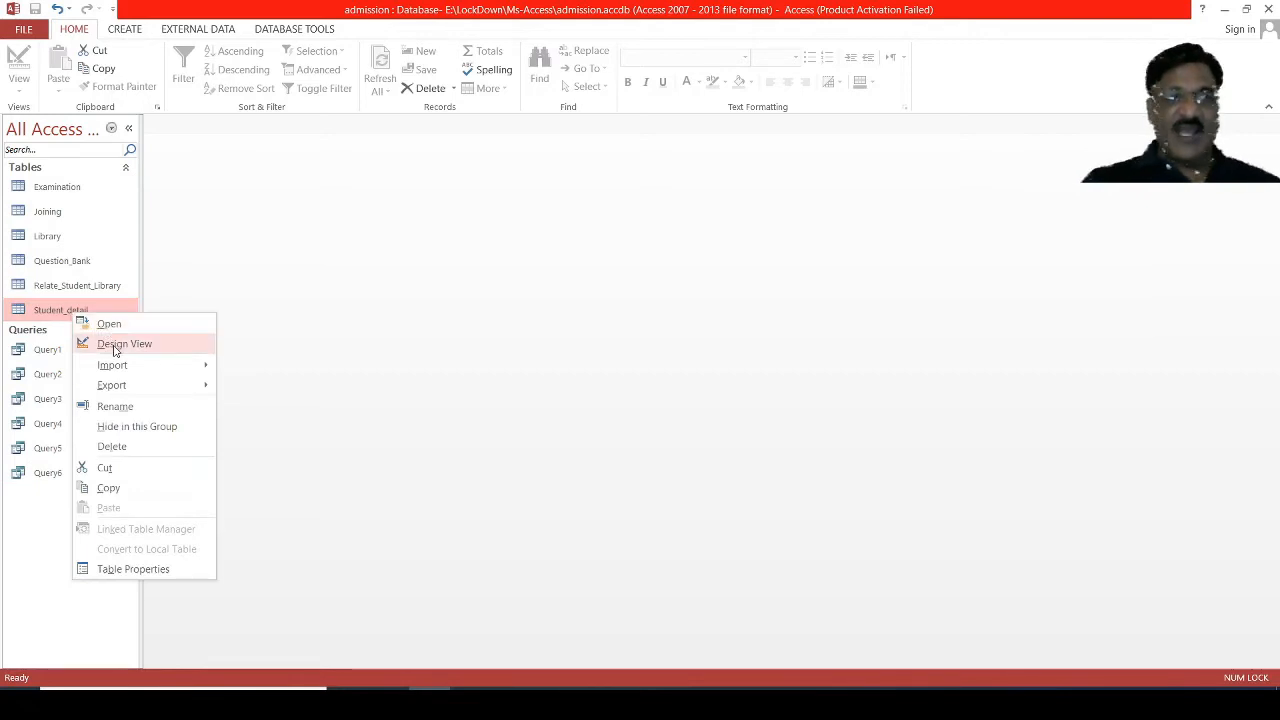
{"action": "left_click", "coordinate": [115, 344]}
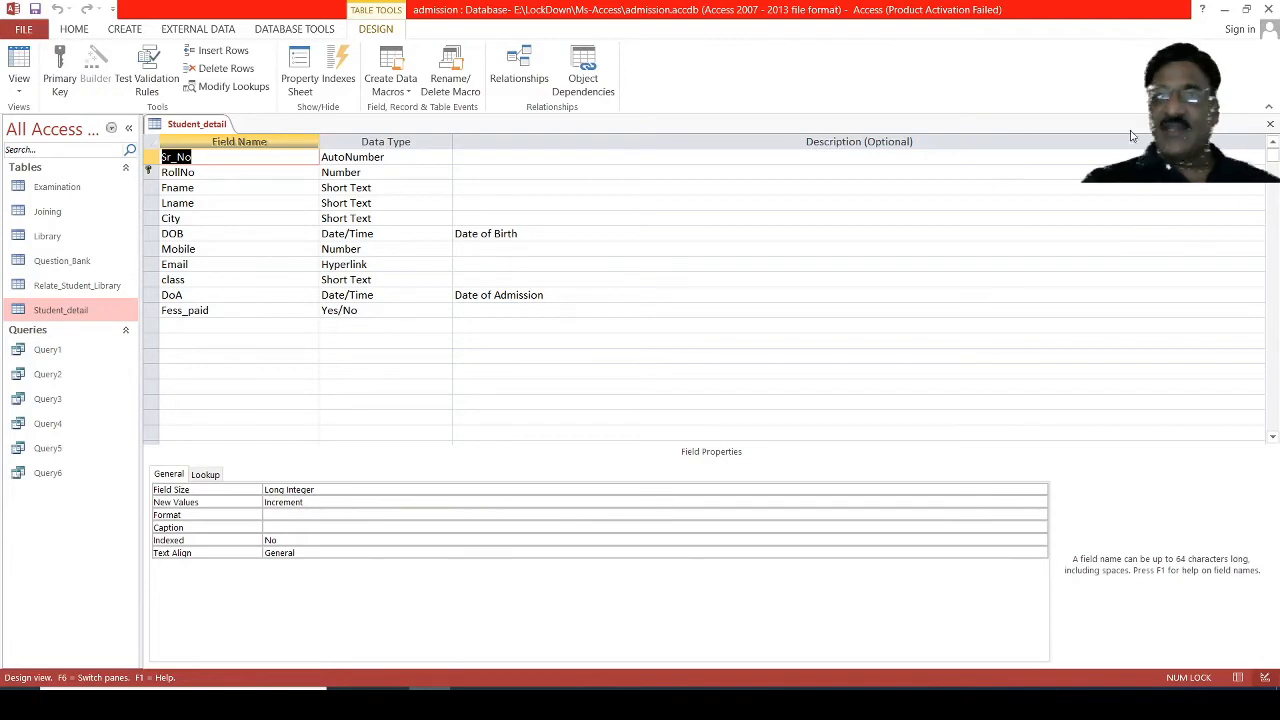
{"action": "left_click", "coordinate": [1270, 126]}
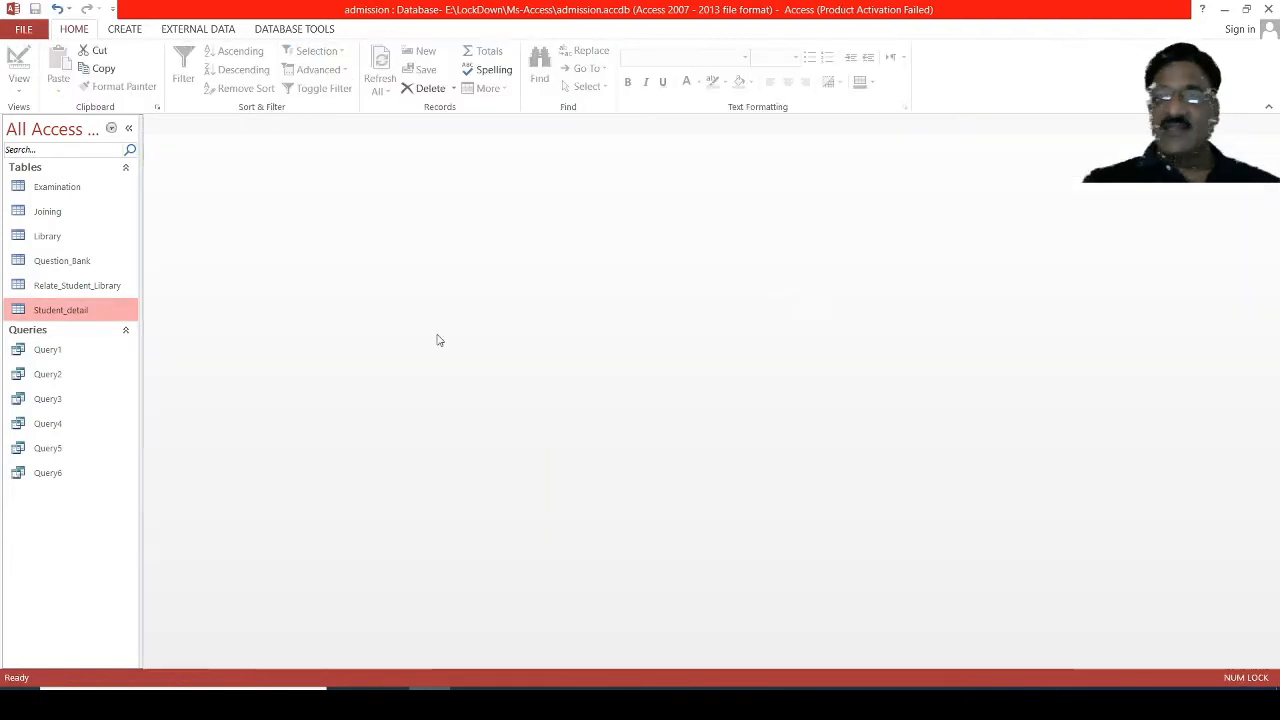
{"action": "right_click", "coordinate": [44, 195]}
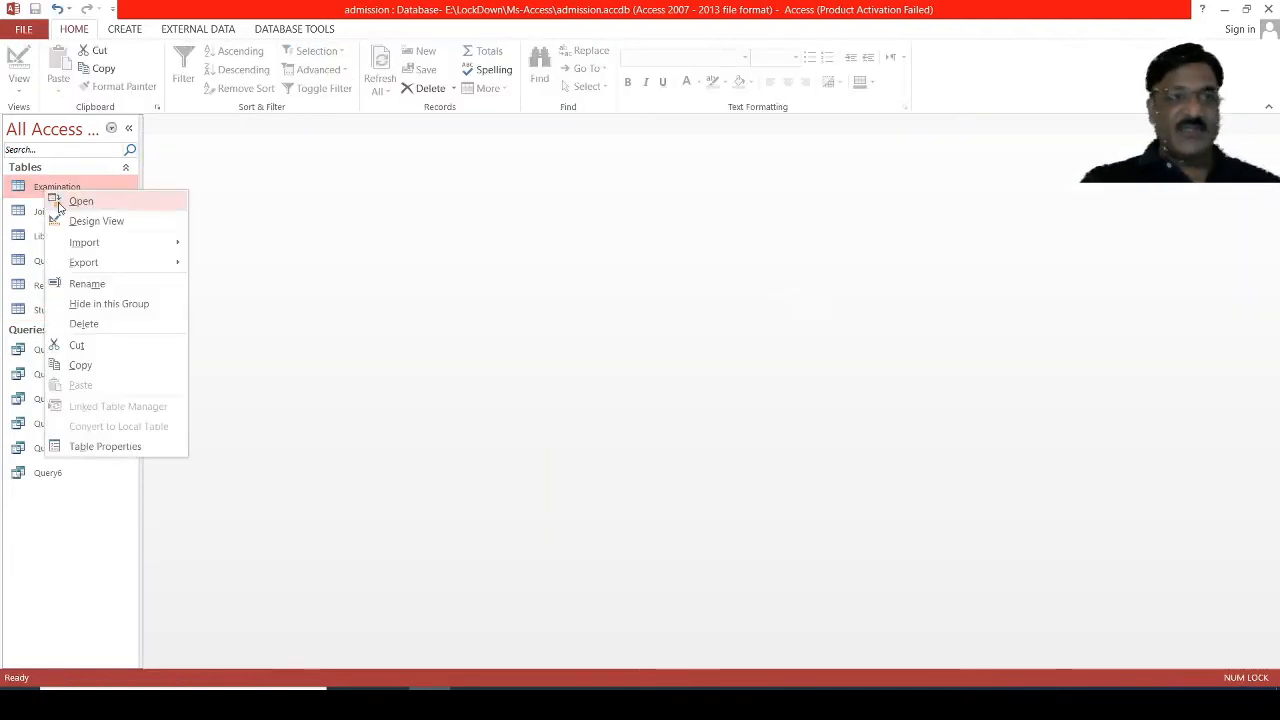
{"action": "left_click", "coordinate": [97, 221]}
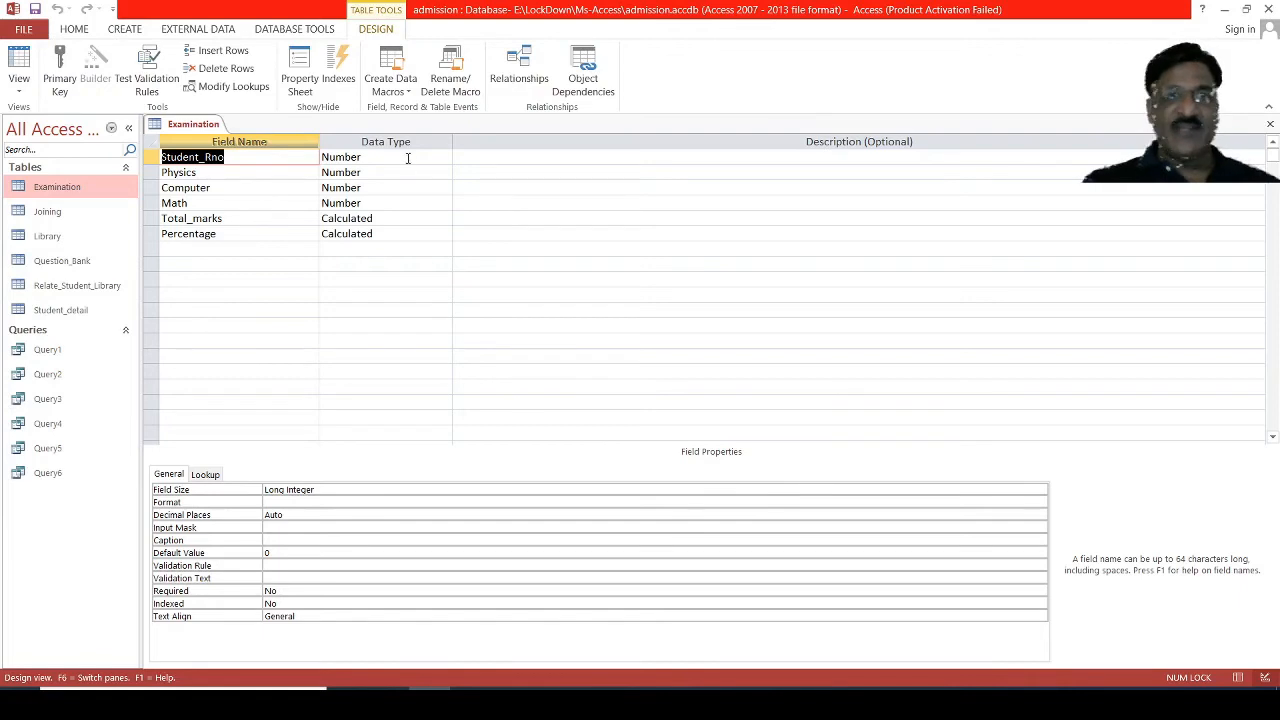
{"action": "left_click", "coordinate": [1270, 127]}
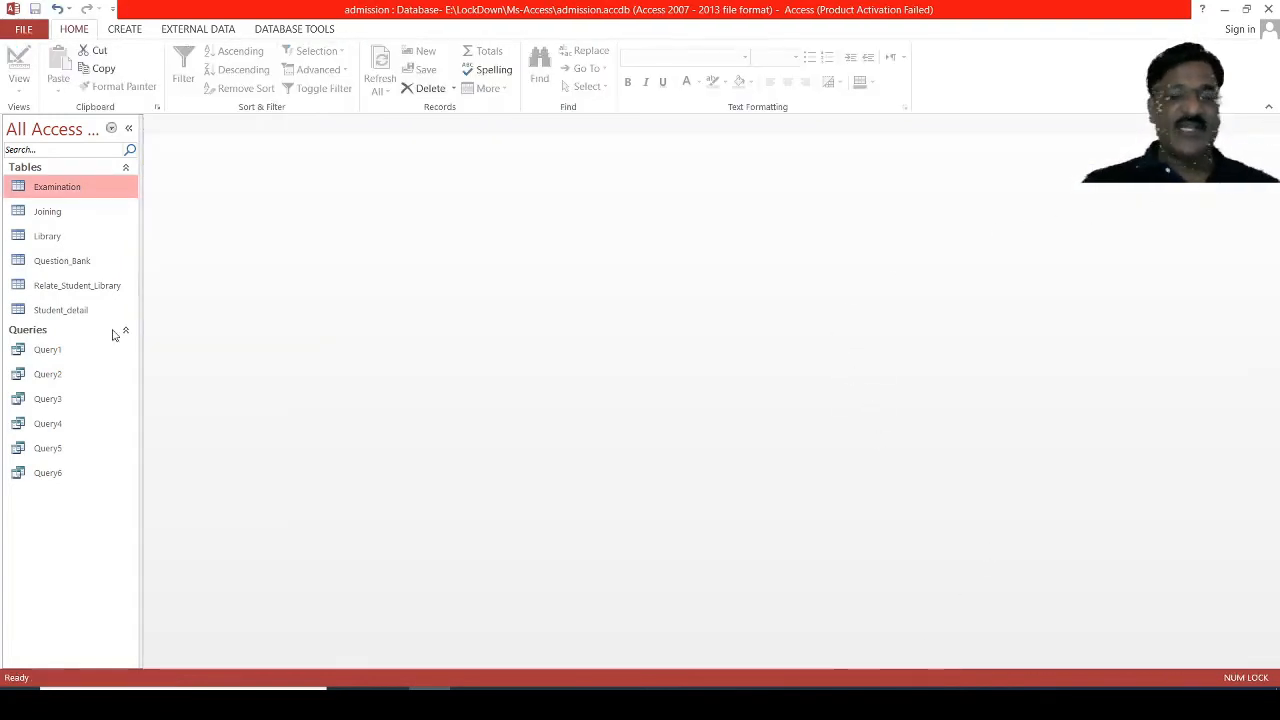
Look through the Student_detail table's records in a datasheet and its fields in Design View, and close both
{"action": "left_click", "coordinate": [78, 312]}
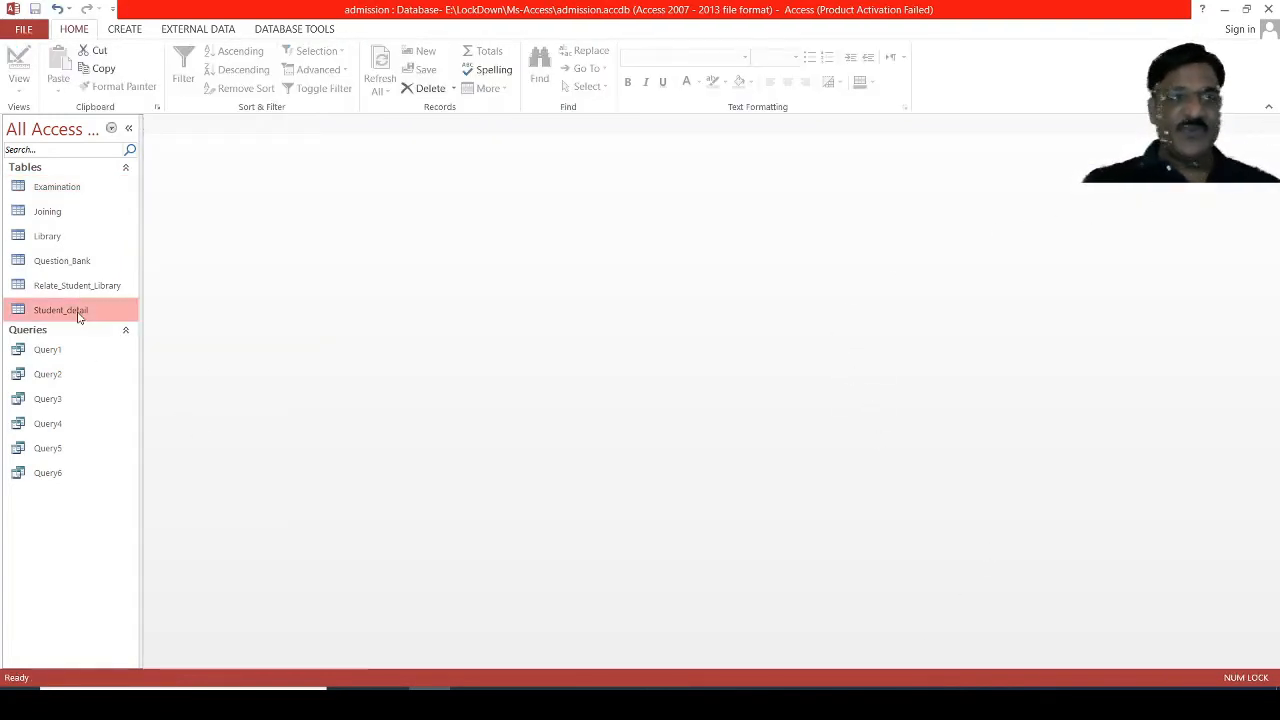
{"action": "double_click", "coordinate": [80, 312]}
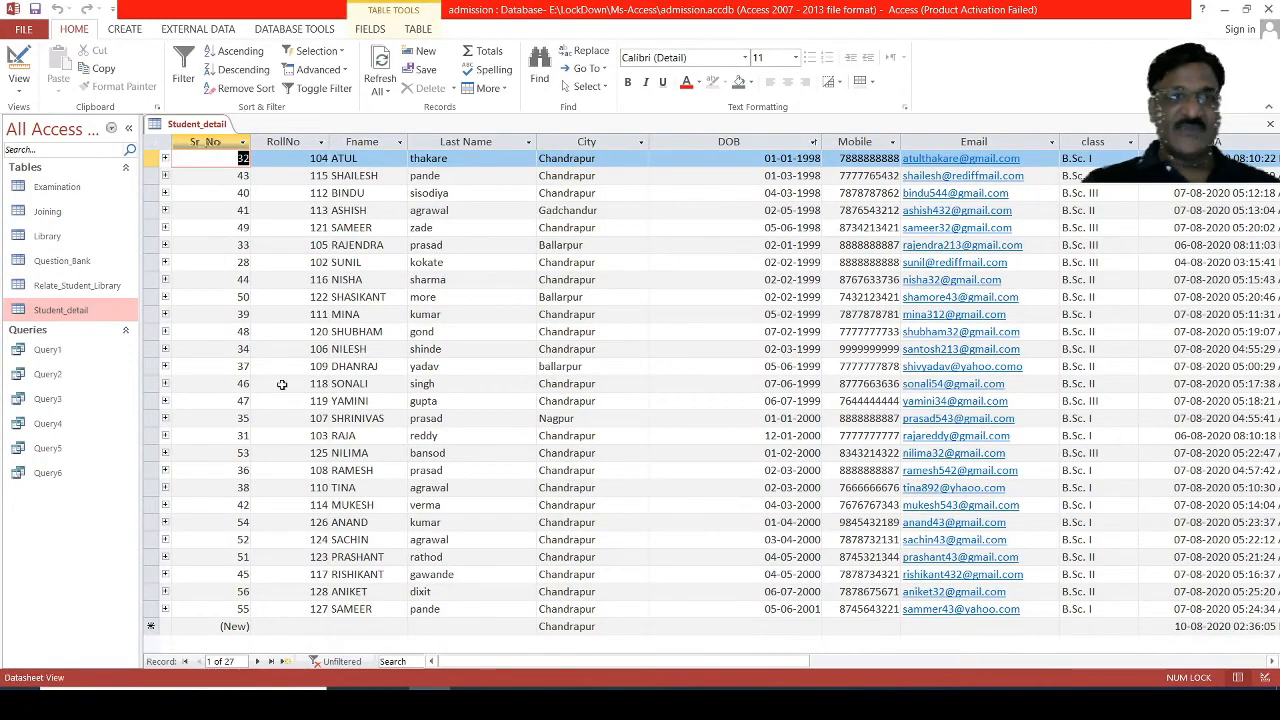
{"action": "left_click", "coordinate": [1270, 127]}
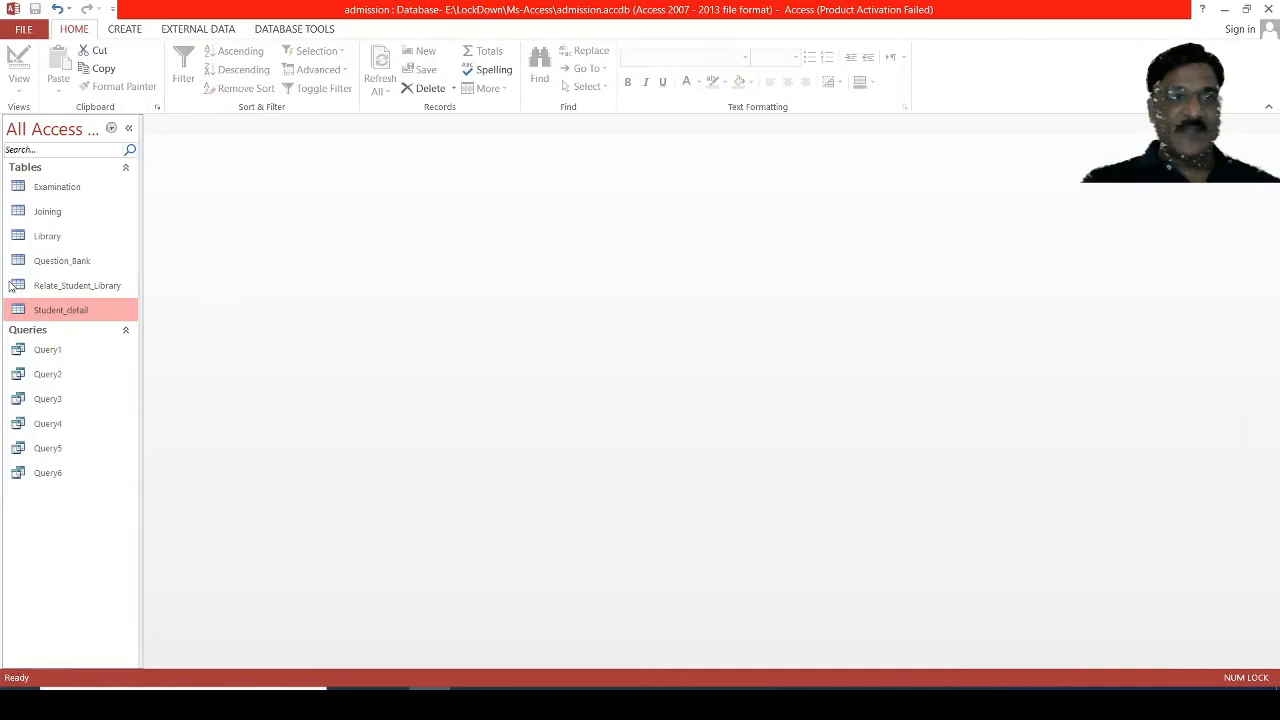
{"action": "right_click", "coordinate": [64, 313]}
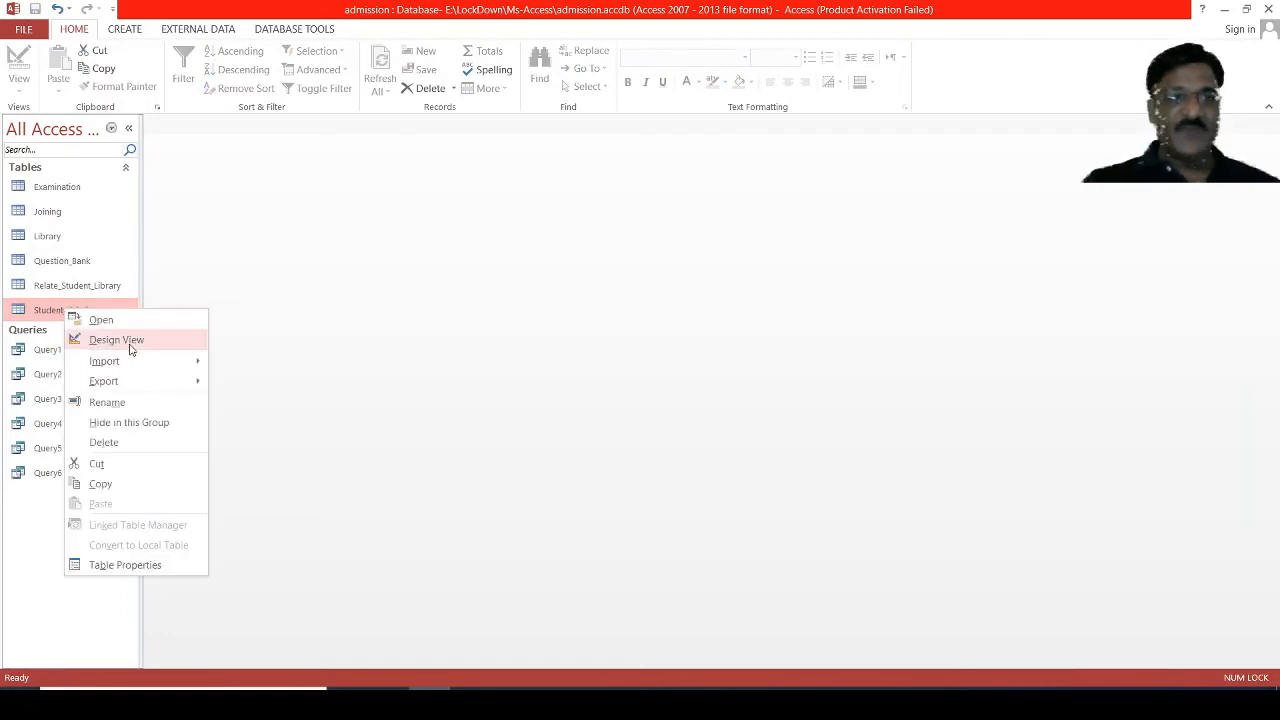
{"action": "left_click", "coordinate": [116, 340]}
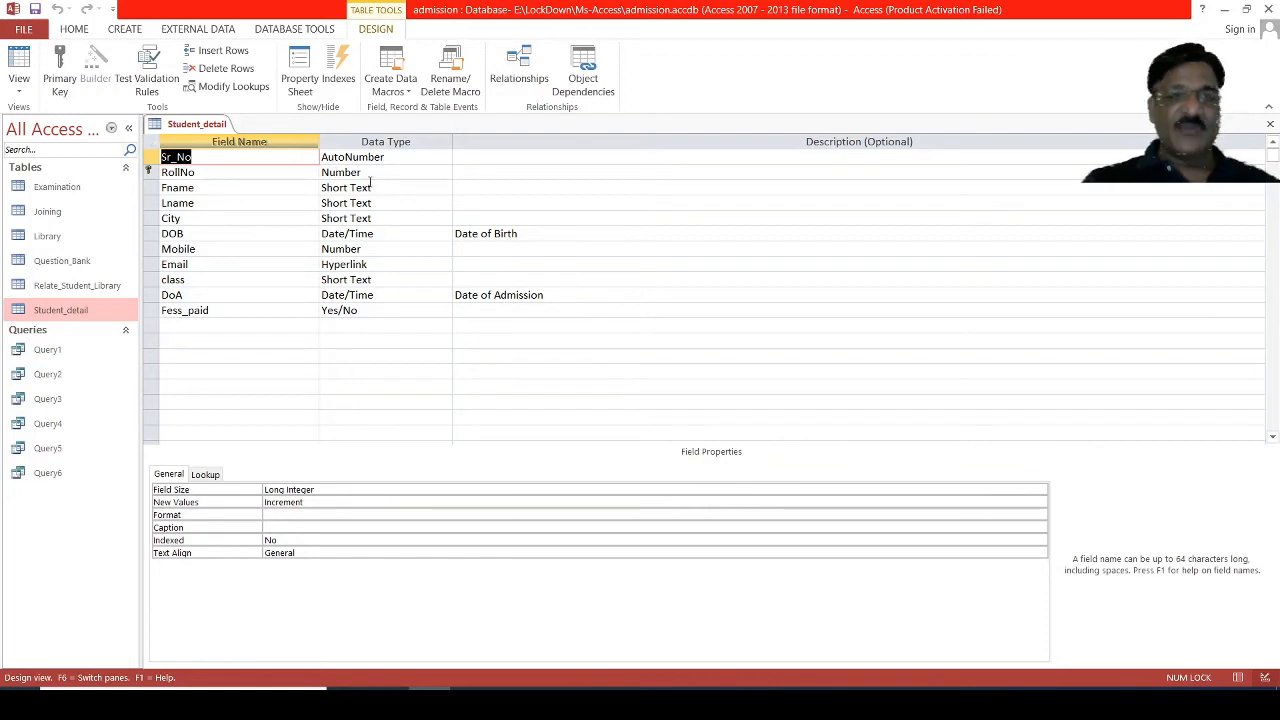
{"action": "left_click", "coordinate": [1271, 124]}
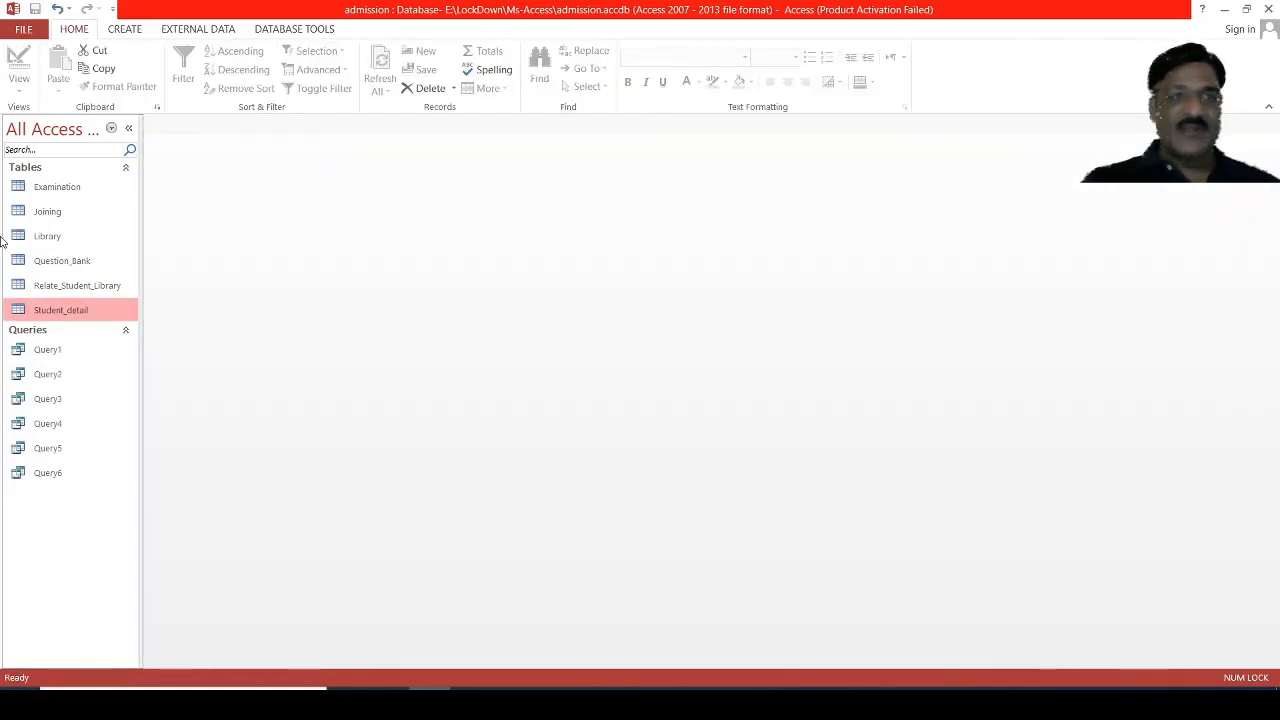
Review the field names and data types of the Library table in Design View, and close it
{"action": "left_click", "coordinate": [52, 240]}
{"action": "right_click", "coordinate": [52, 240]}
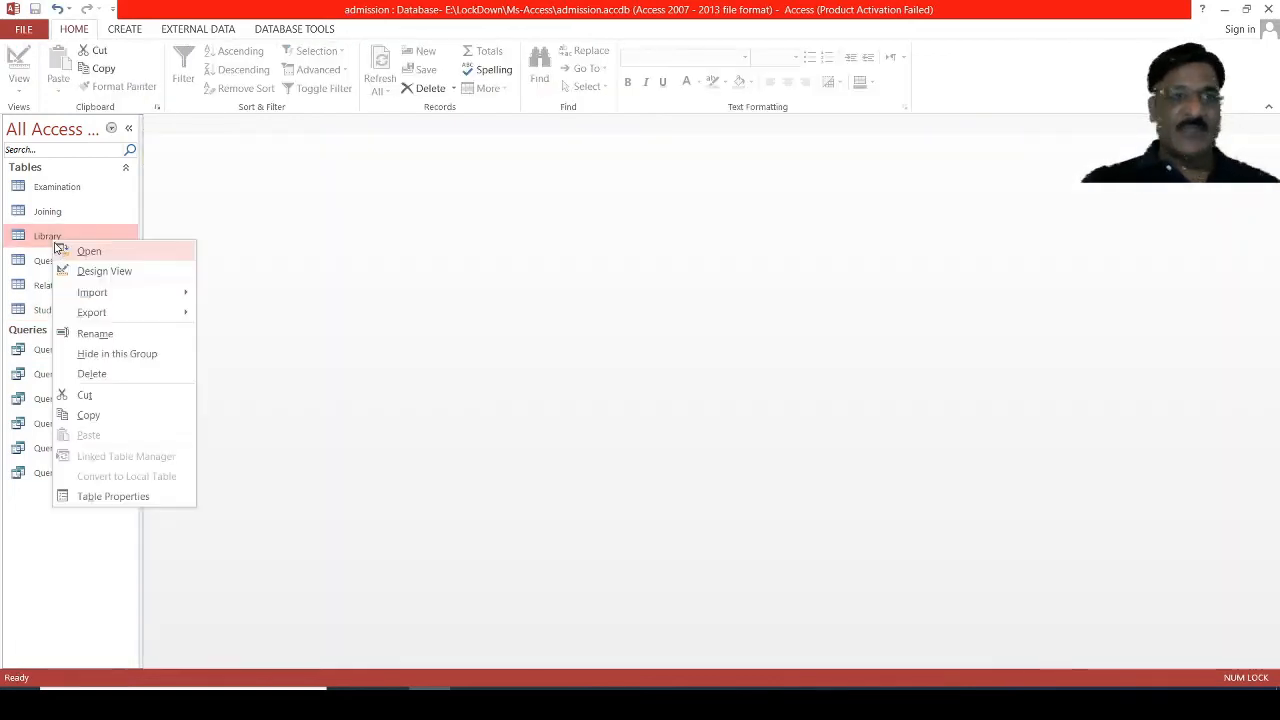
{"action": "left_click", "coordinate": [105, 267]}
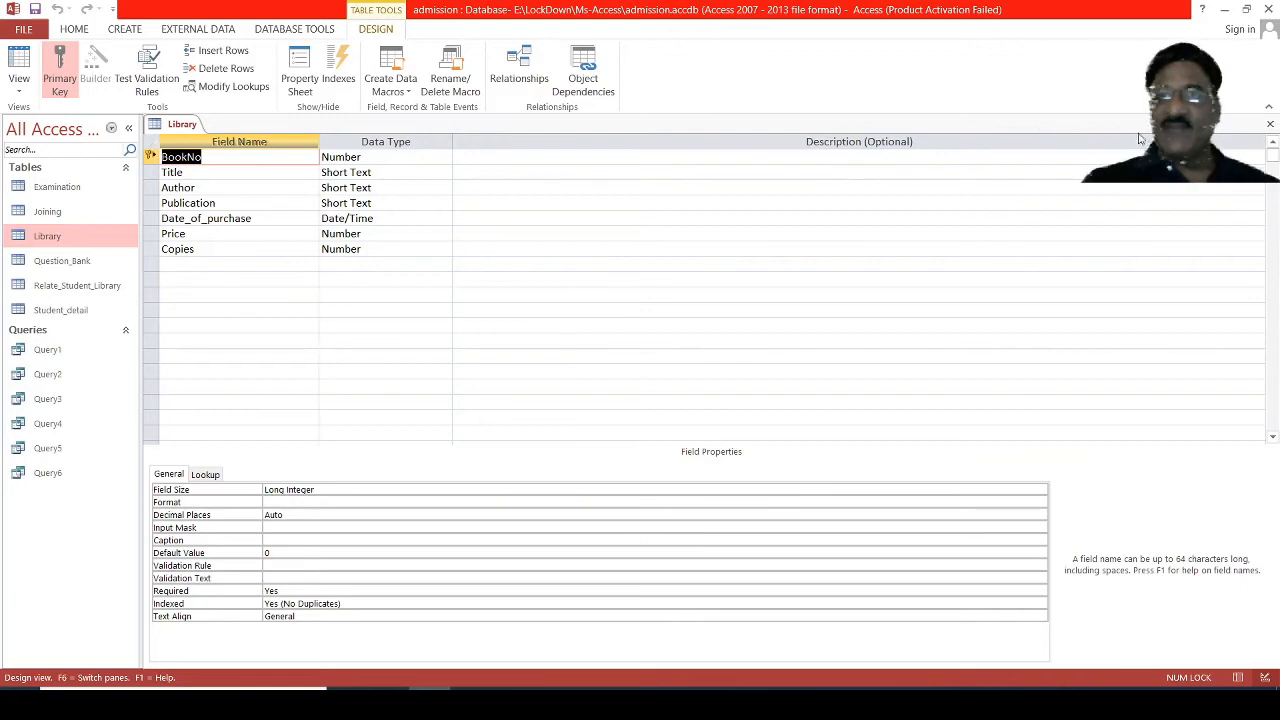
{"action": "left_click", "coordinate": [1271, 124]}
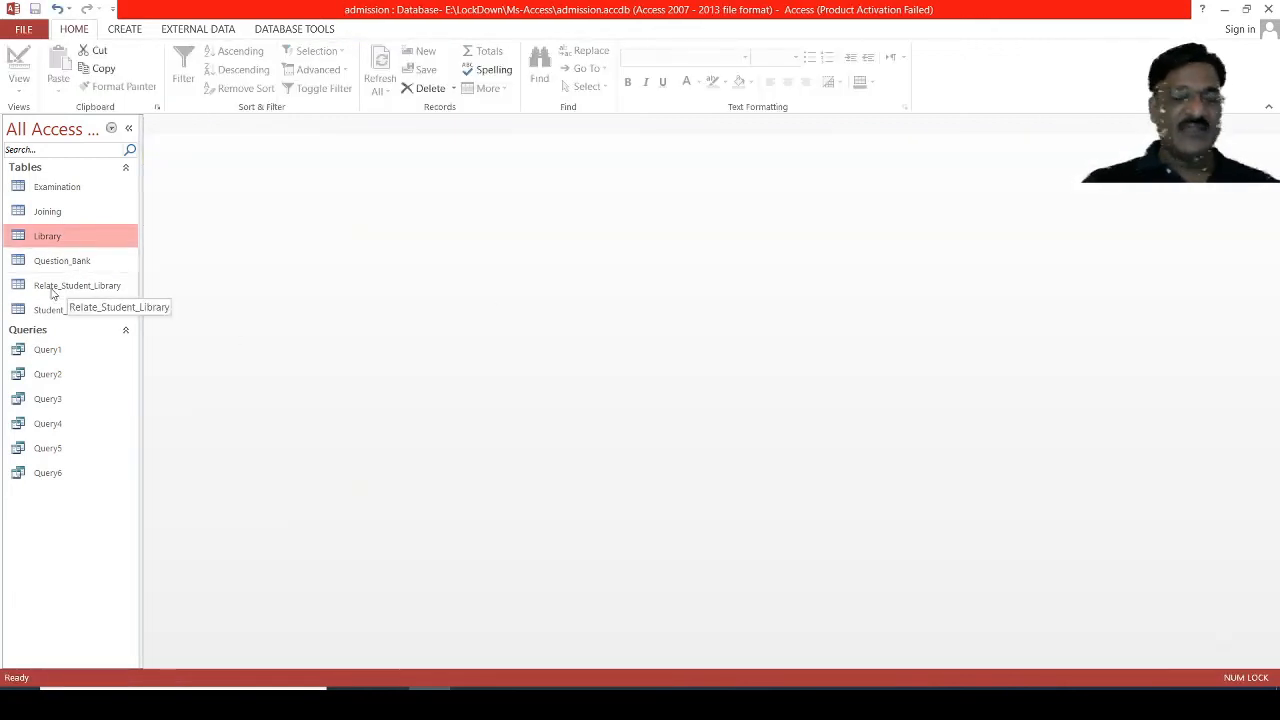
Examine the Relate_Student_Library table's fields in Design View and its records in a datasheet, closing both views
{"action": "left_click", "coordinate": [107, 290]}
{"action": "right_click", "coordinate": [107, 290]}
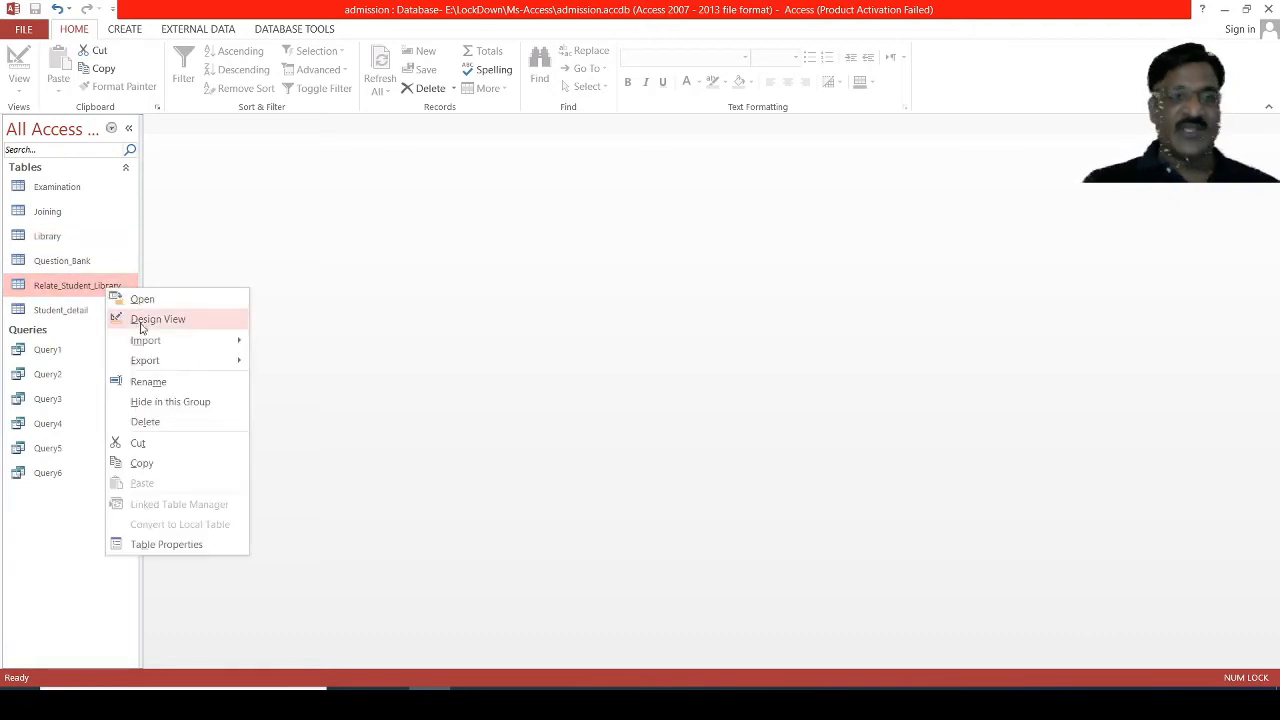
{"action": "left_click", "coordinate": [141, 324]}
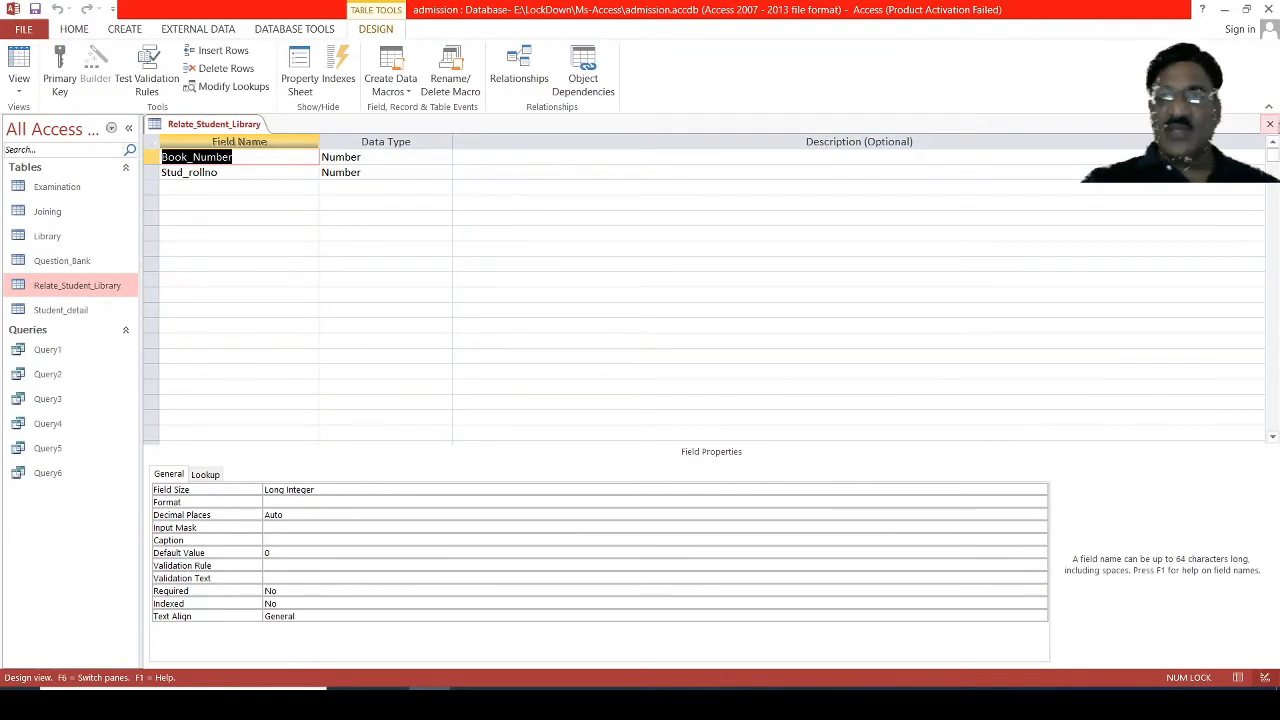
{"action": "left_click", "coordinate": [1269, 125]}
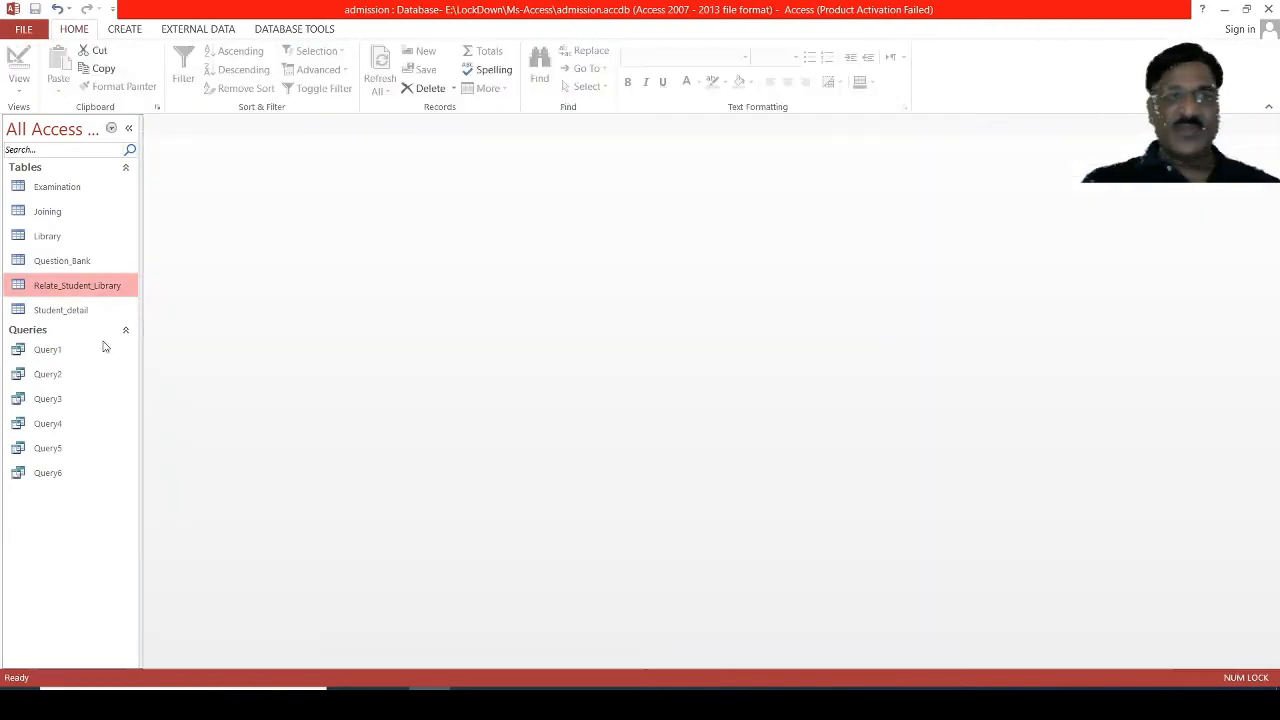
{"action": "double_click", "coordinate": [109, 288]}
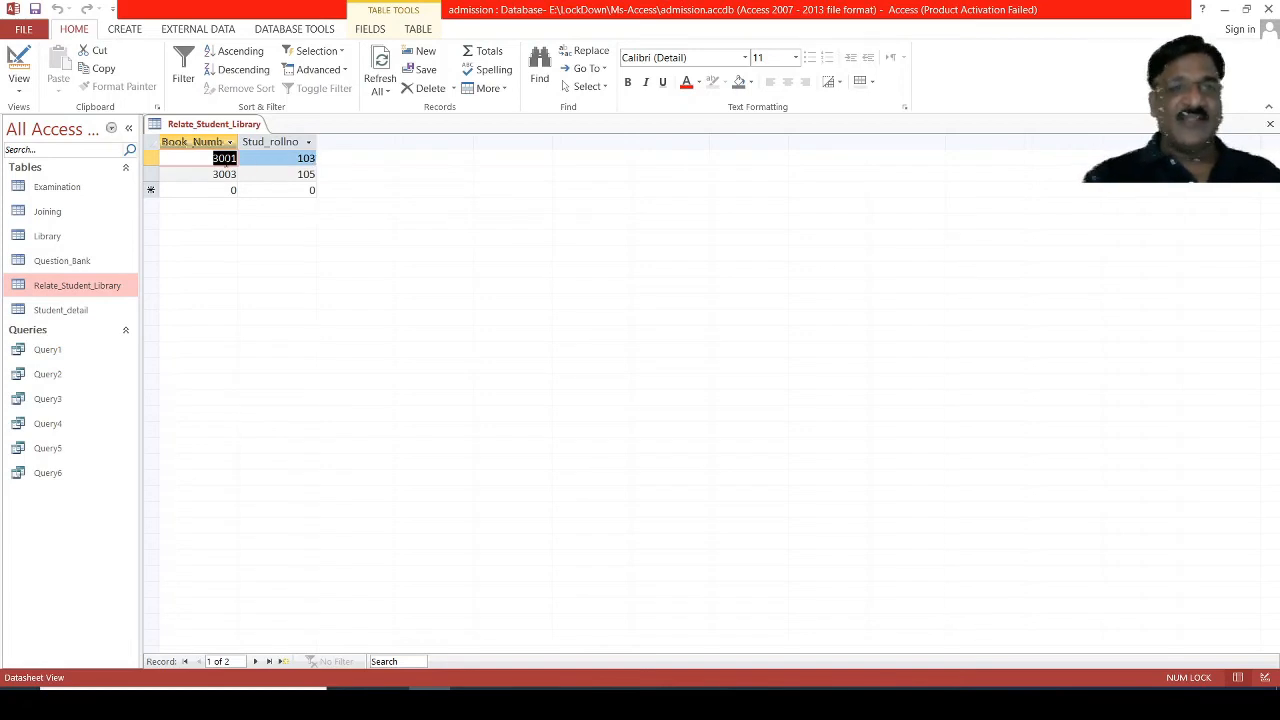
{"action": "left_click", "coordinate": [1270, 123]}
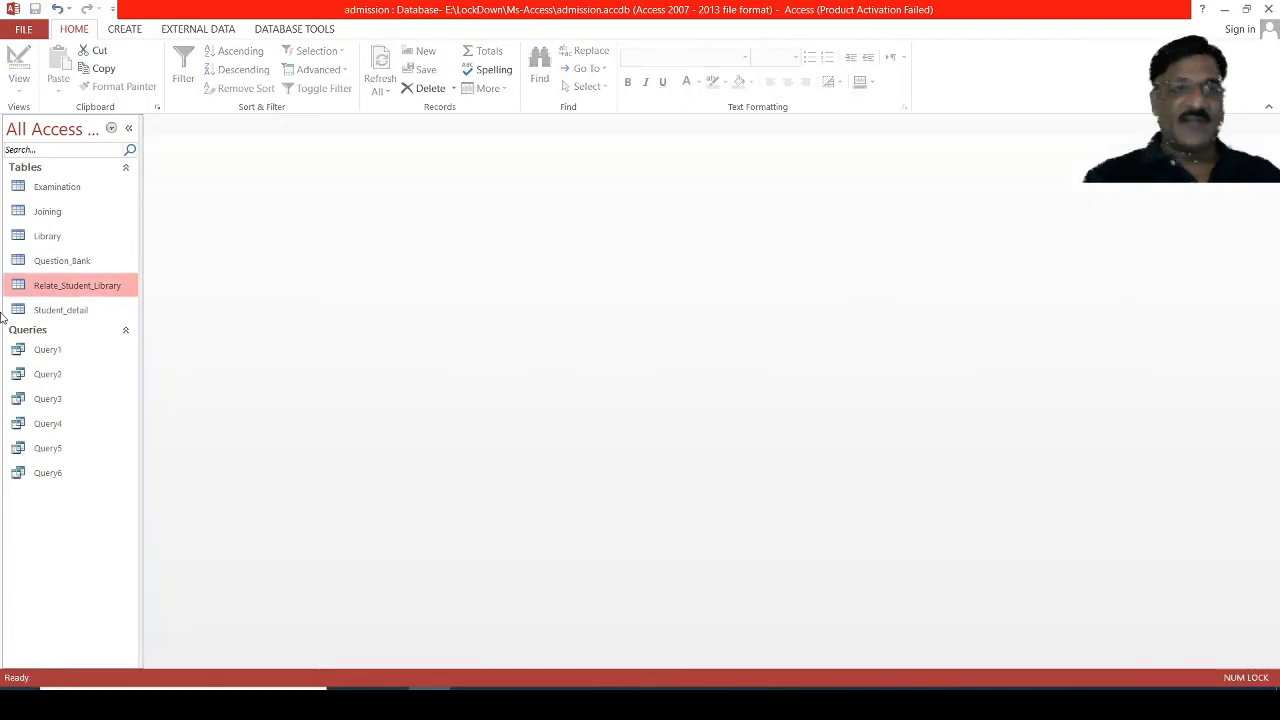
Create a new query in Design View containing the Student_detail, Library and Relate_Student_Library tables
{"action": "left_click", "coordinate": [125, 29]}
{"action": "left_click", "coordinate": [237, 68]}
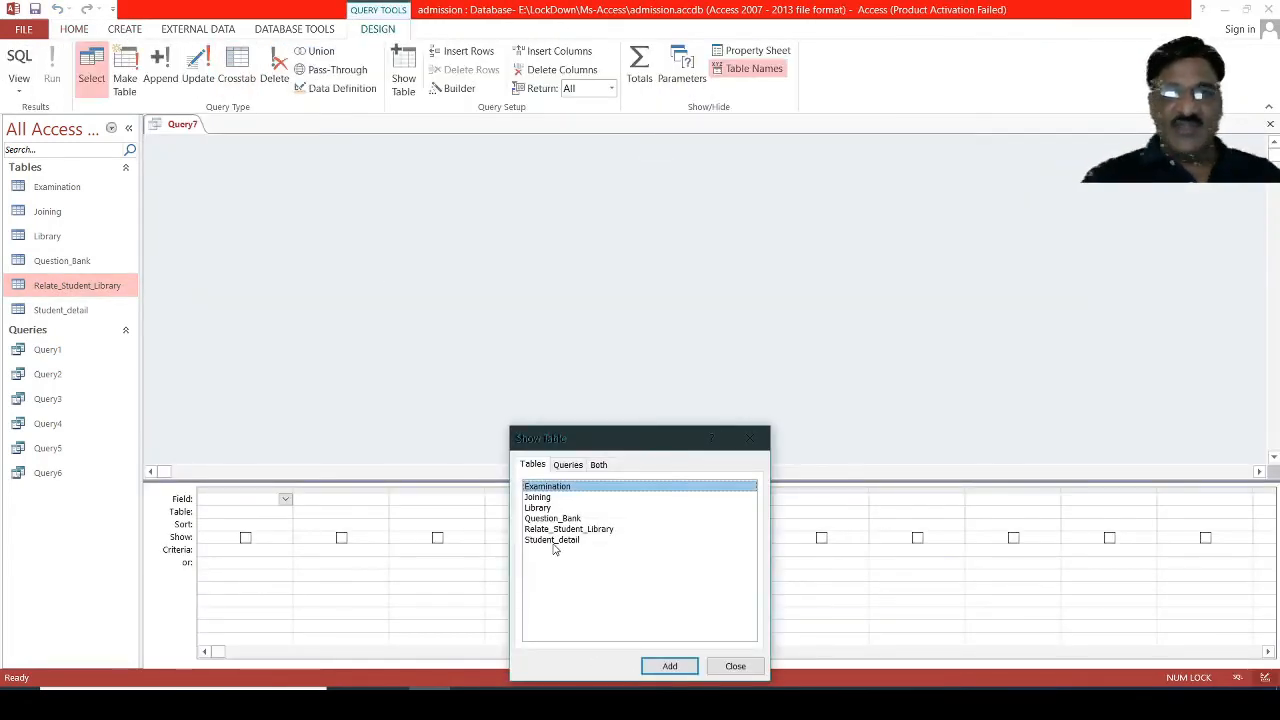
{"action": "left_click", "coordinate": [555, 541]}
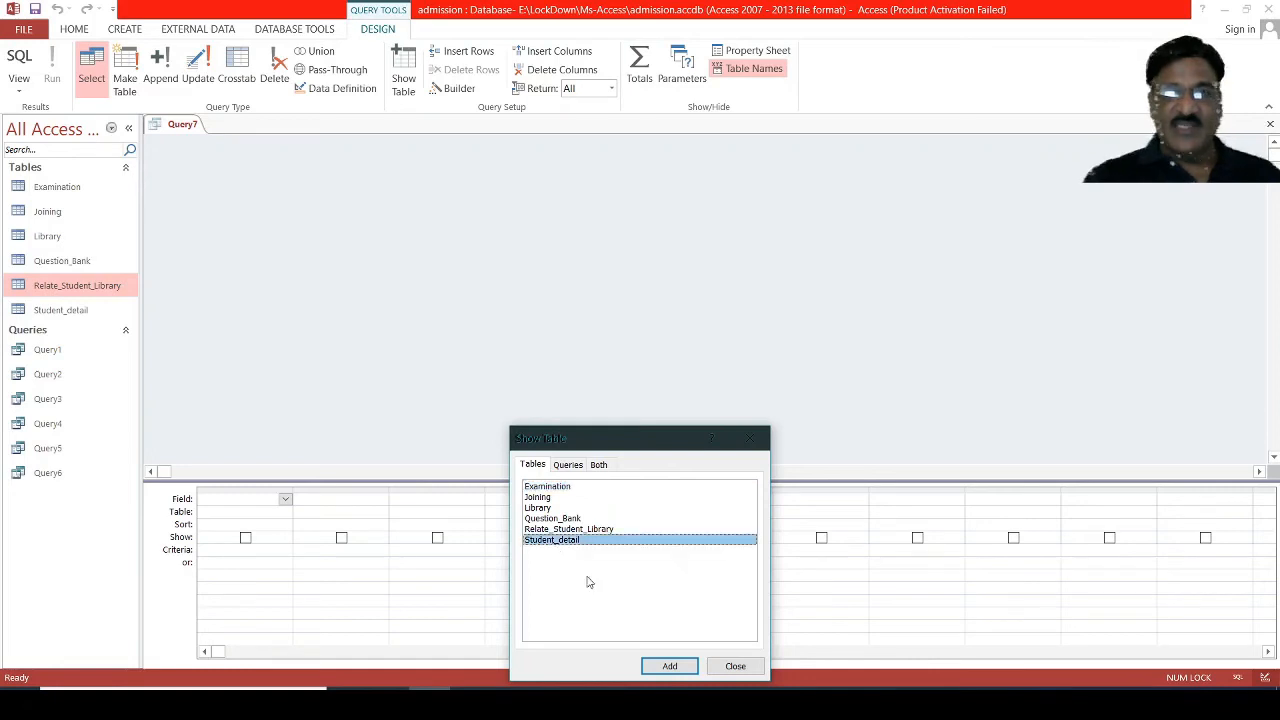
{"action": "left_click", "coordinate": [672, 667]}
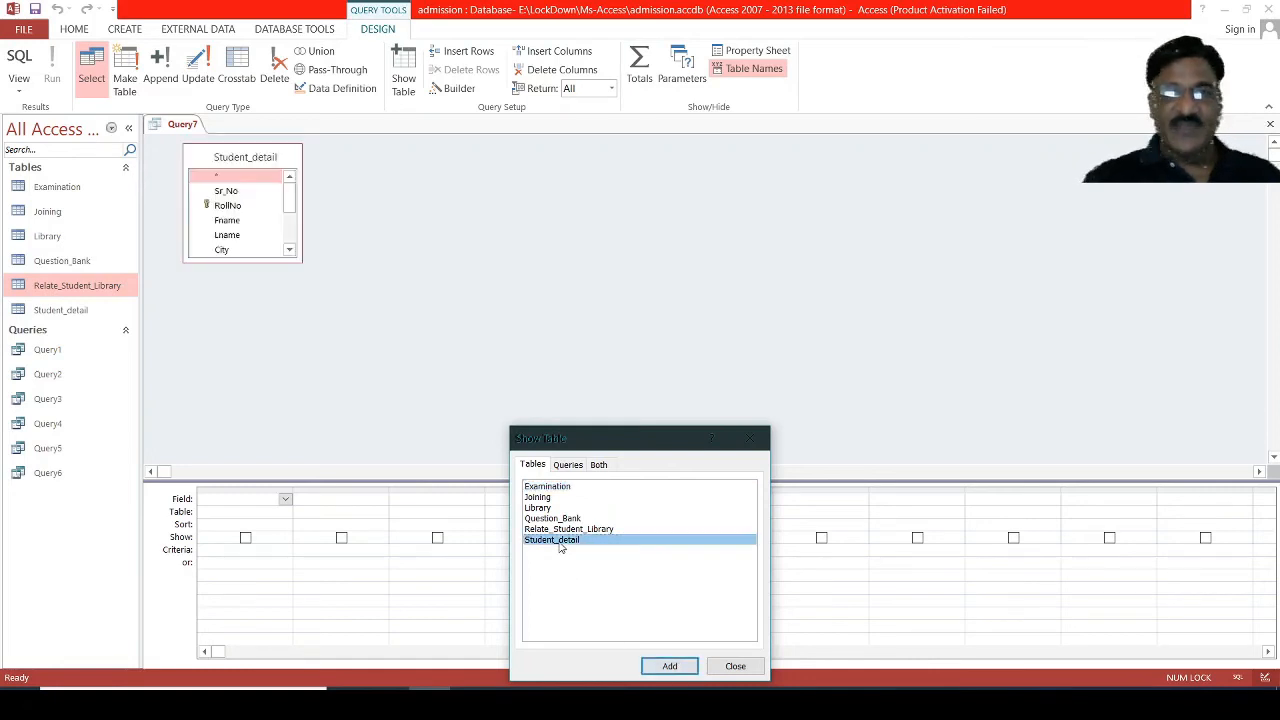
{"action": "left_click", "coordinate": [549, 509]}
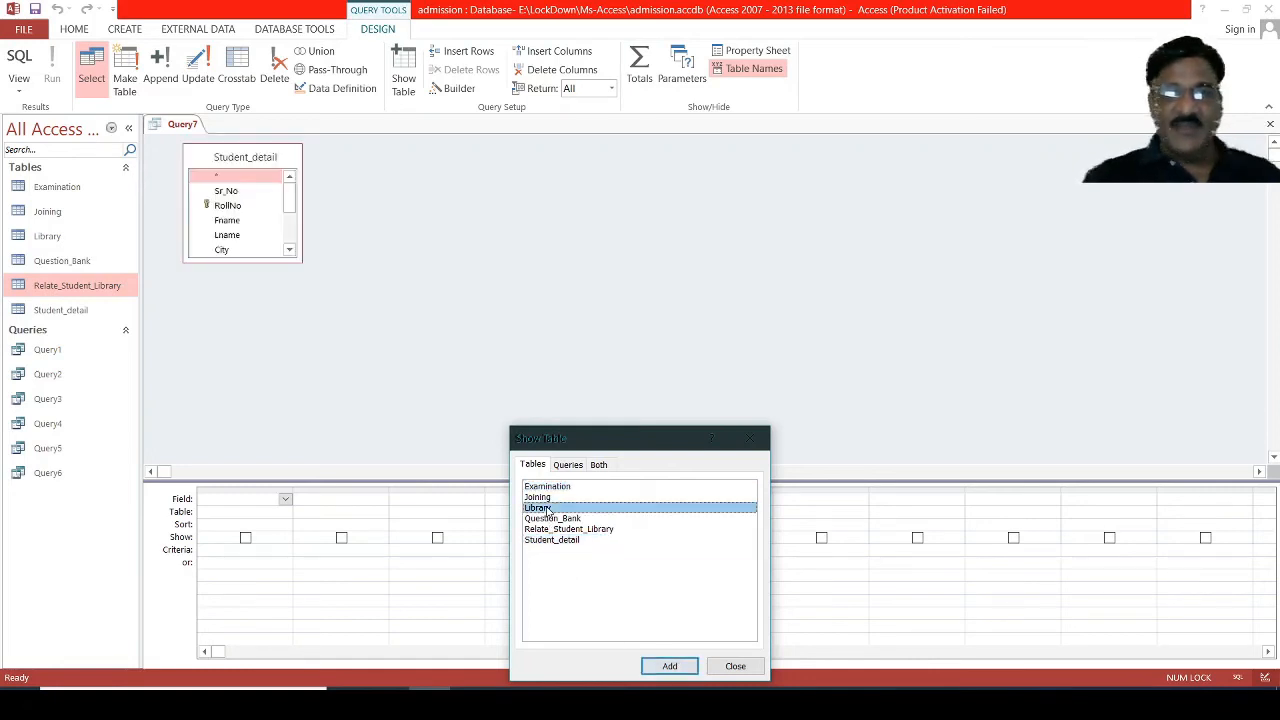
{"action": "left_click", "coordinate": [668, 668]}
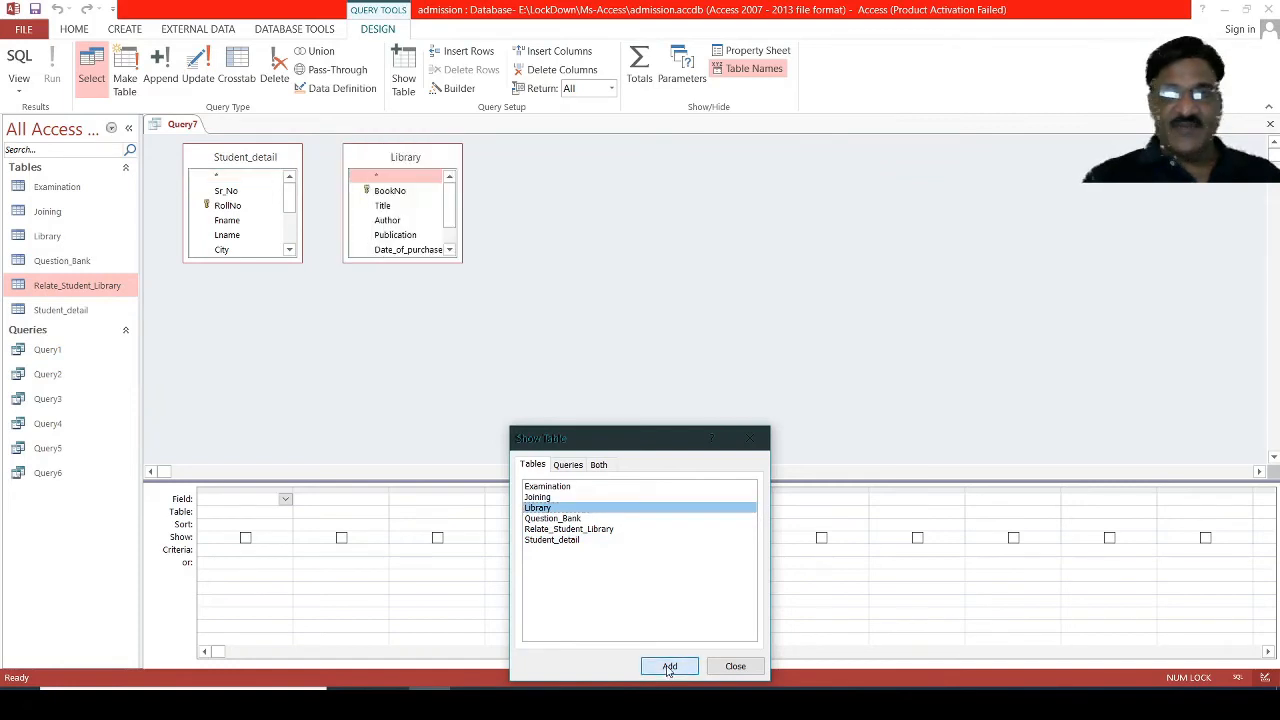
{"action": "left_click", "coordinate": [585, 529]}
{"action": "left_click", "coordinate": [669, 666]}
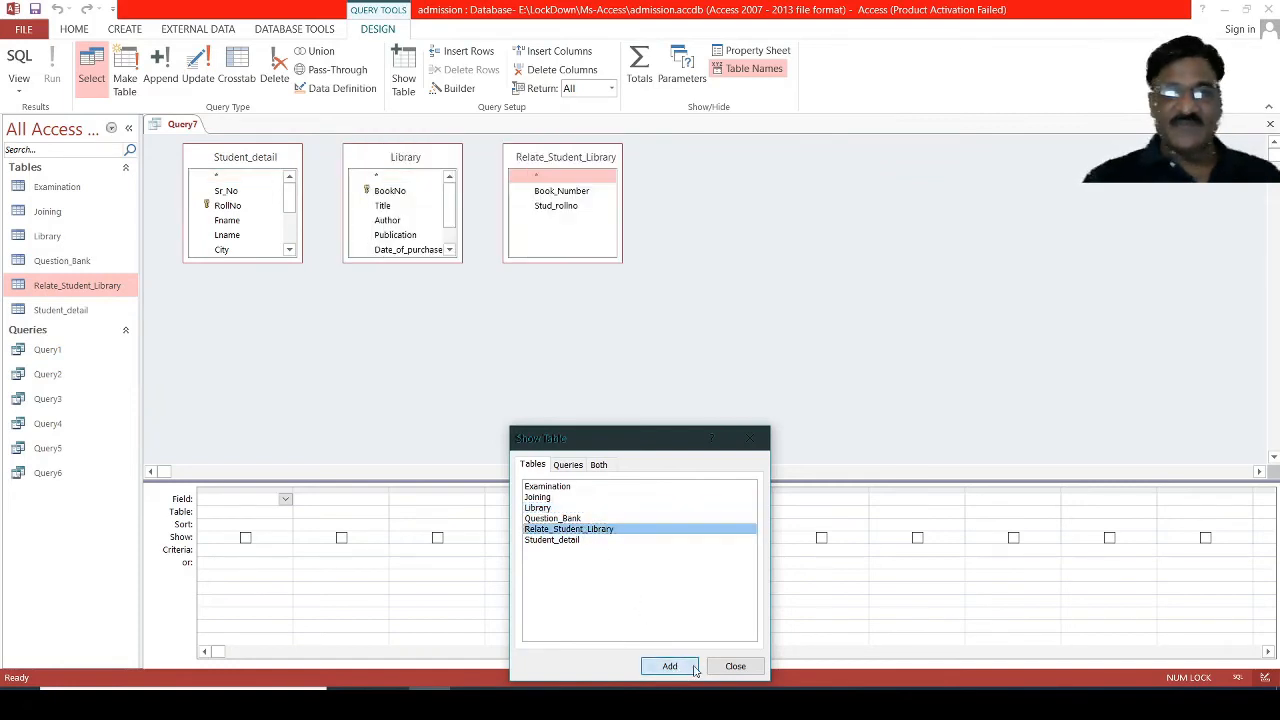
{"action": "left_click", "coordinate": [735, 666]}
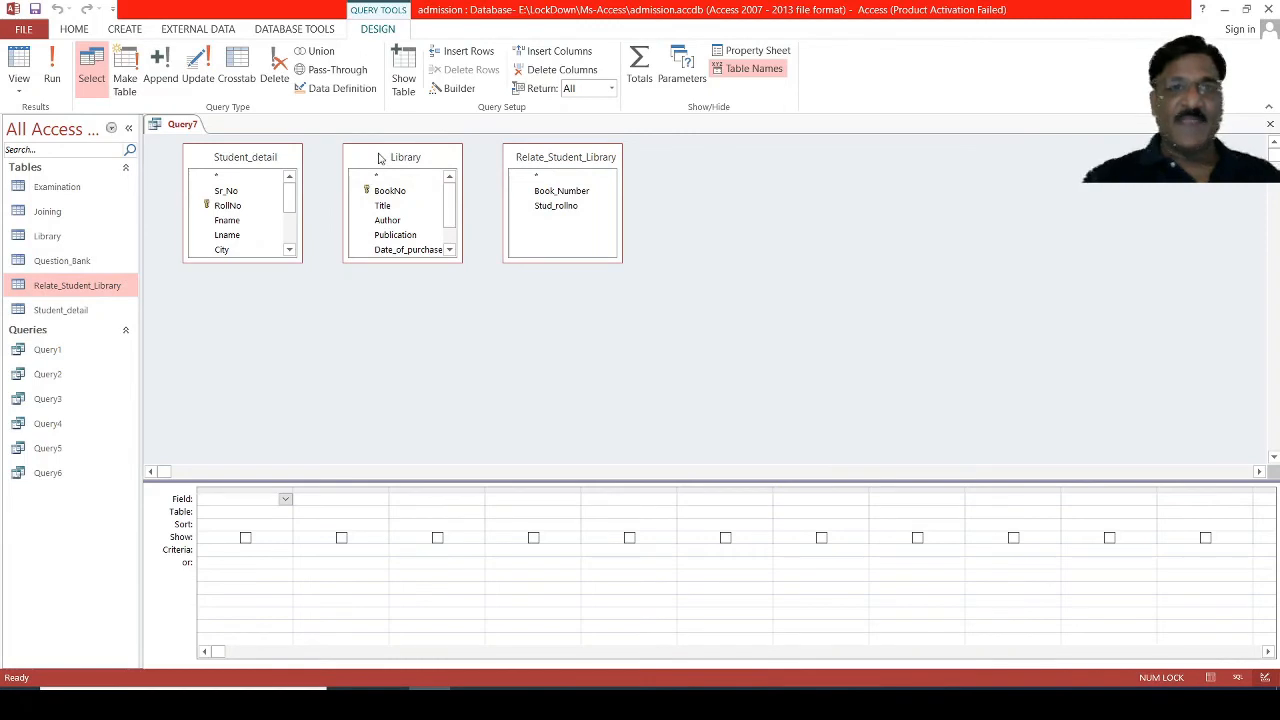
Rearrange the field lists so that Relate_Student_Library sits between and slightly above Student_detail and Library
{"action": "left_click_drag", "start_coordinate": [380, 159], "coordinate": [792, 176]}
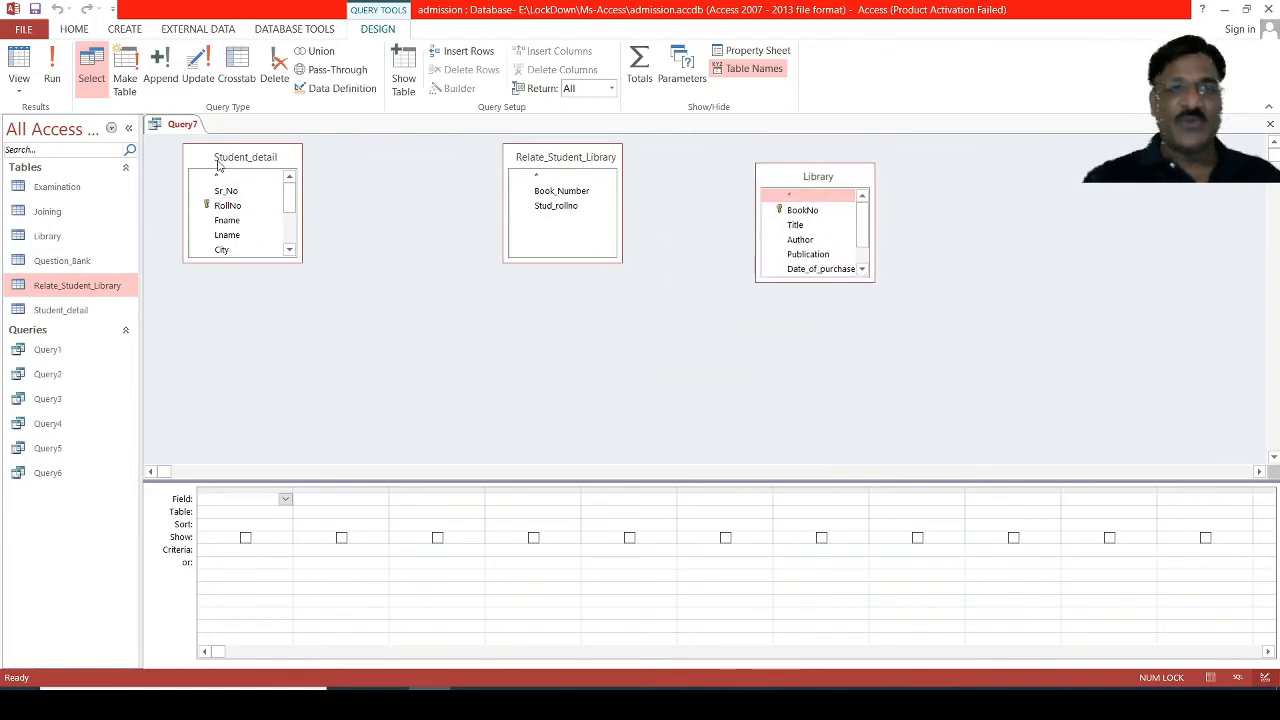
{"action": "left_click_drag", "start_coordinate": [218, 160], "coordinate": [358, 230]}
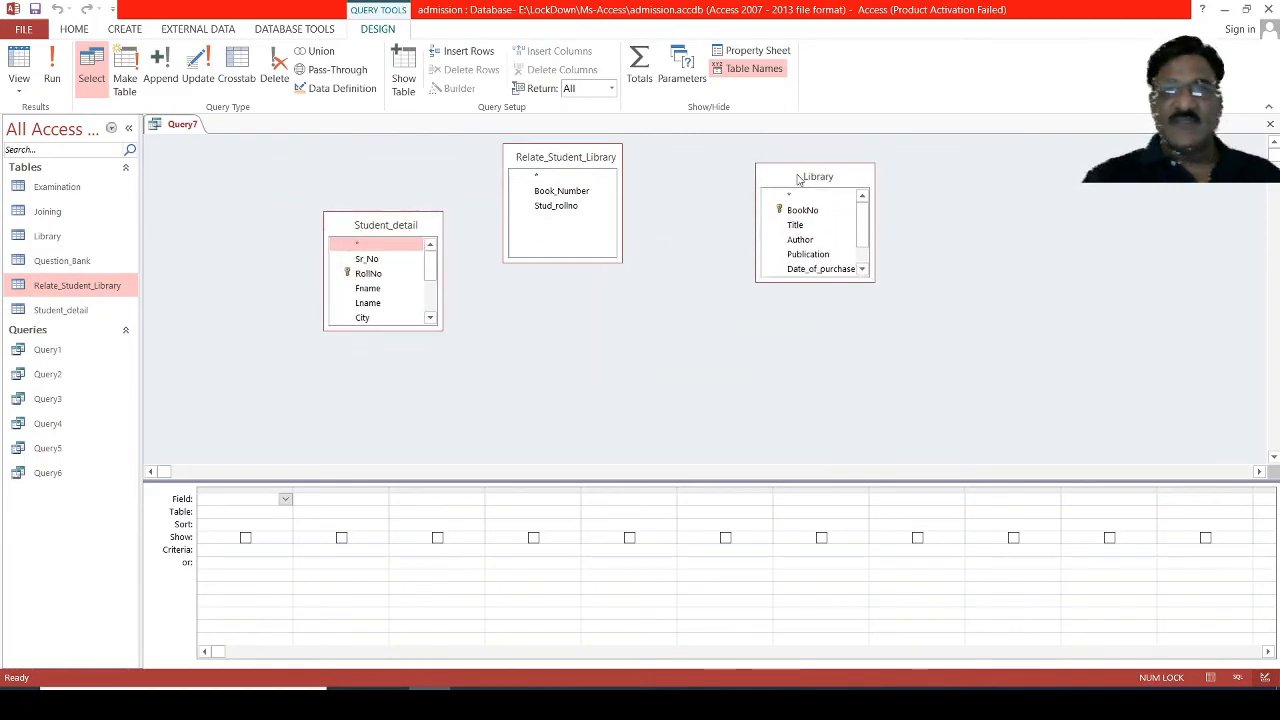
{"action": "left_click_drag", "start_coordinate": [801, 181], "coordinate": [767, 230]}
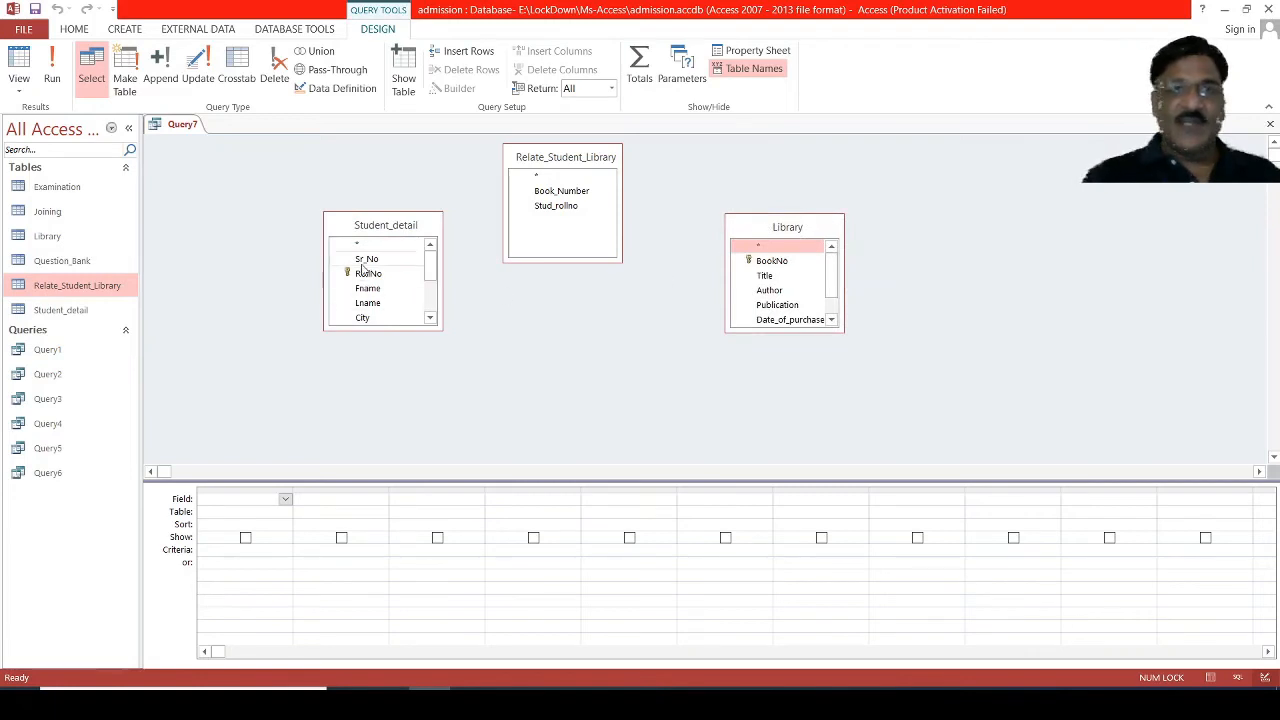
Join Book_Number in Relate_Student_Library to BookNo in Library, and Stud_rollno to RollNo in Student_detail
{"action": "mouse_move", "coordinate": [594, 192]}
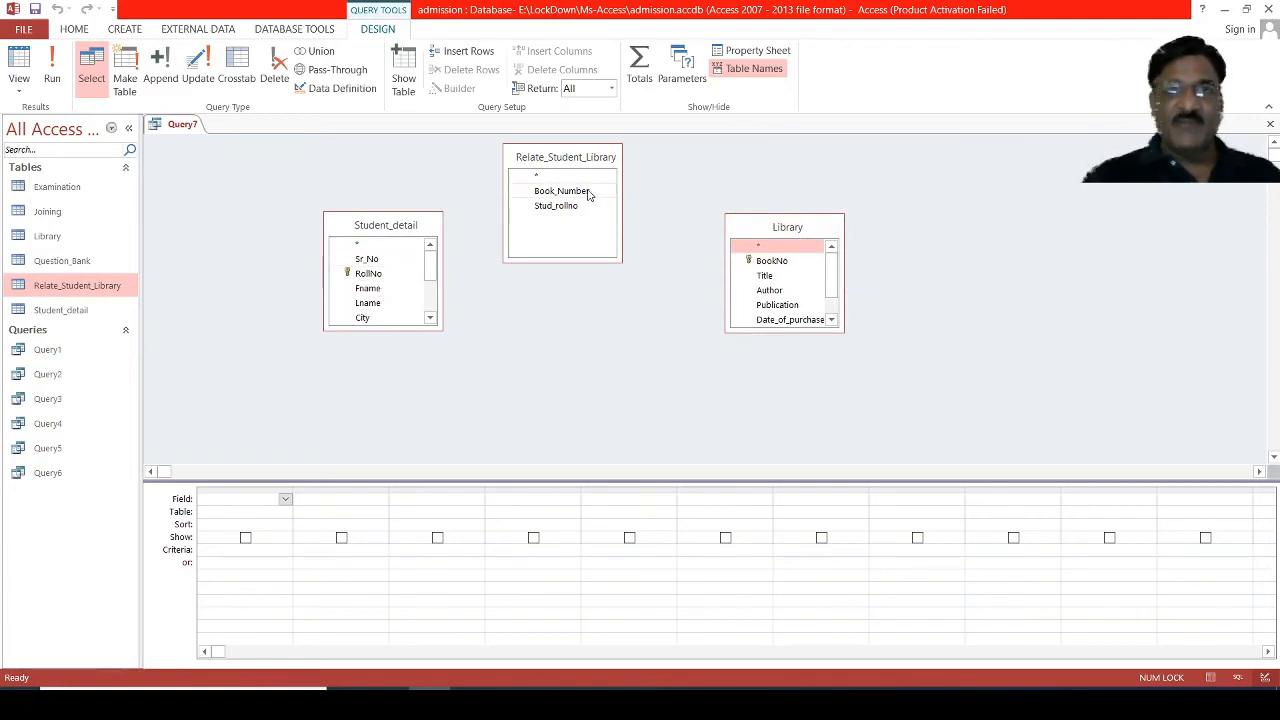
{"action": "left_click_drag", "start_coordinate": [594, 192], "coordinate": [765, 266]}
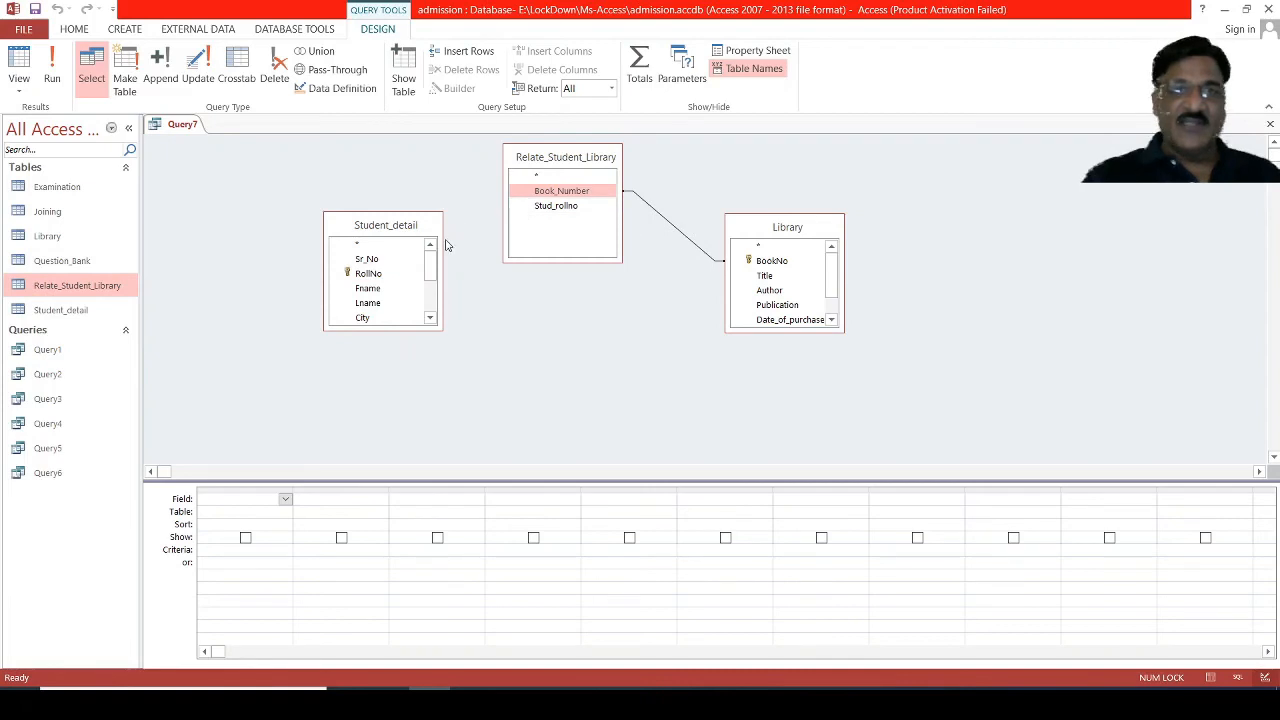
{"action": "left_click_drag", "start_coordinate": [525, 206], "coordinate": [372, 276]}
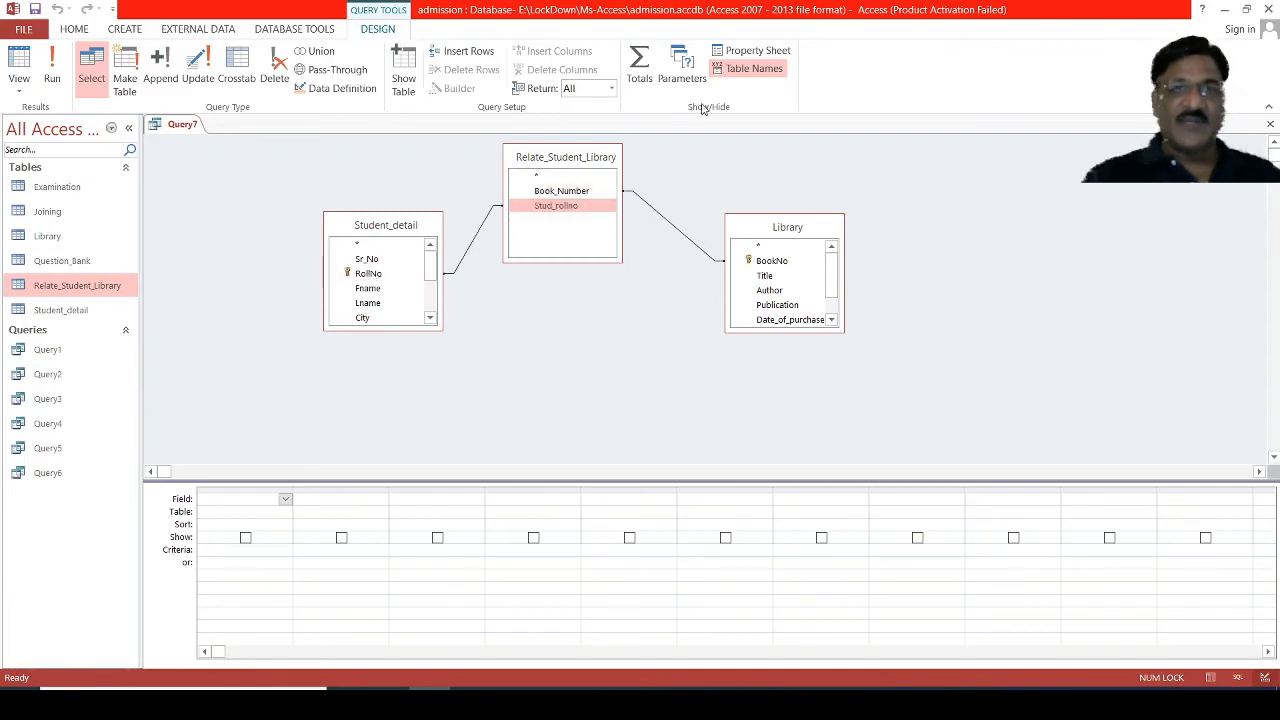
Add the RollNo, Fname and class fields from Student_detail to the first three columns of the query grid
{"action": "left_click", "coordinate": [285, 500]}
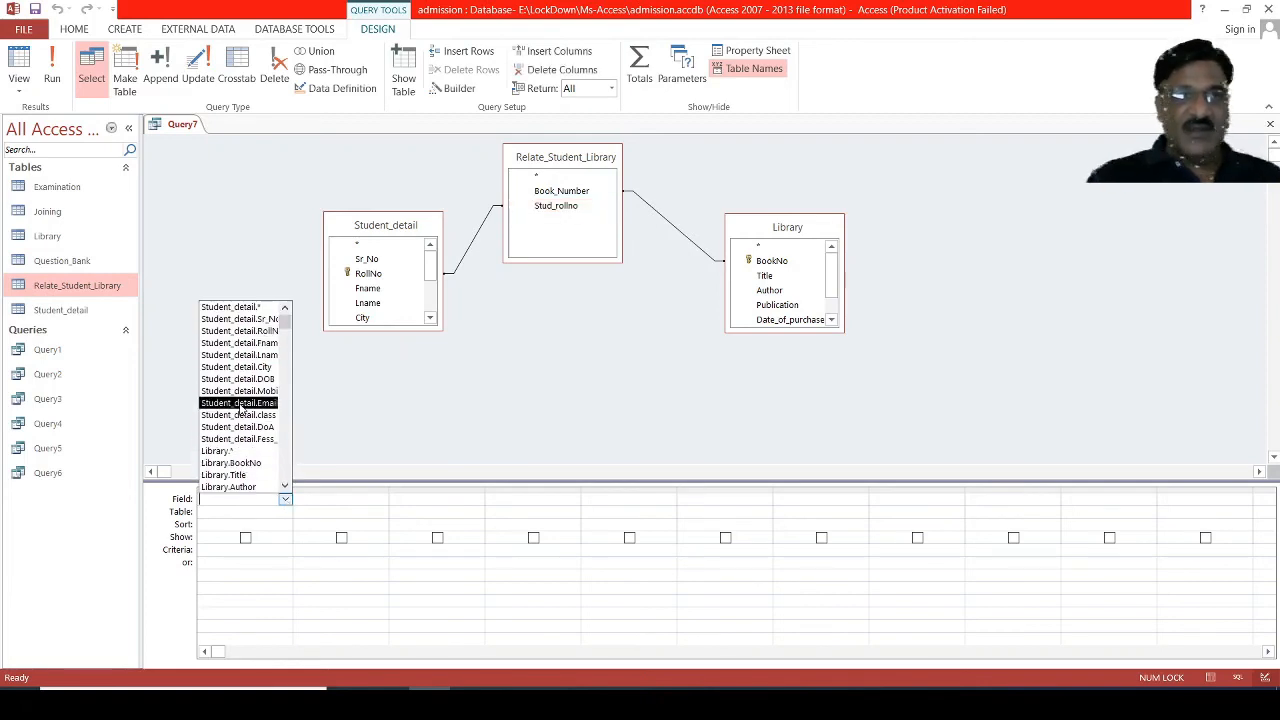
{"action": "left_click", "coordinate": [242, 331]}
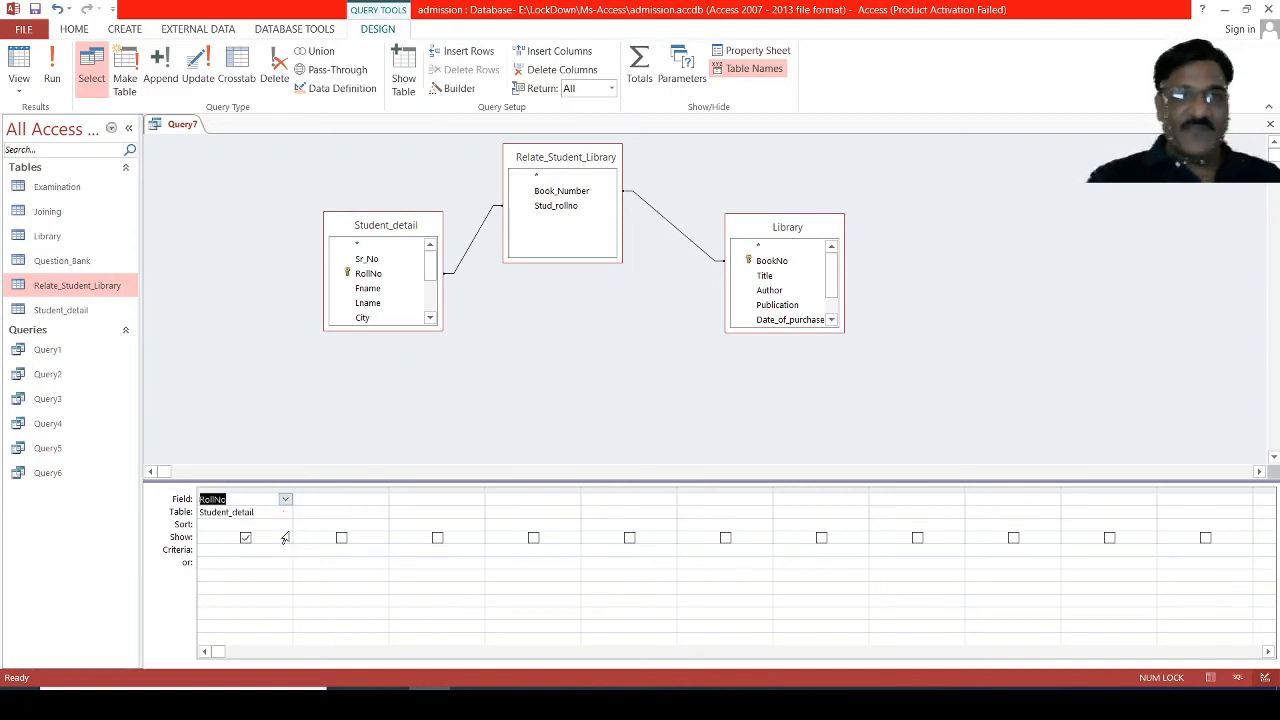
{"action": "left_click", "coordinate": [356, 503]}
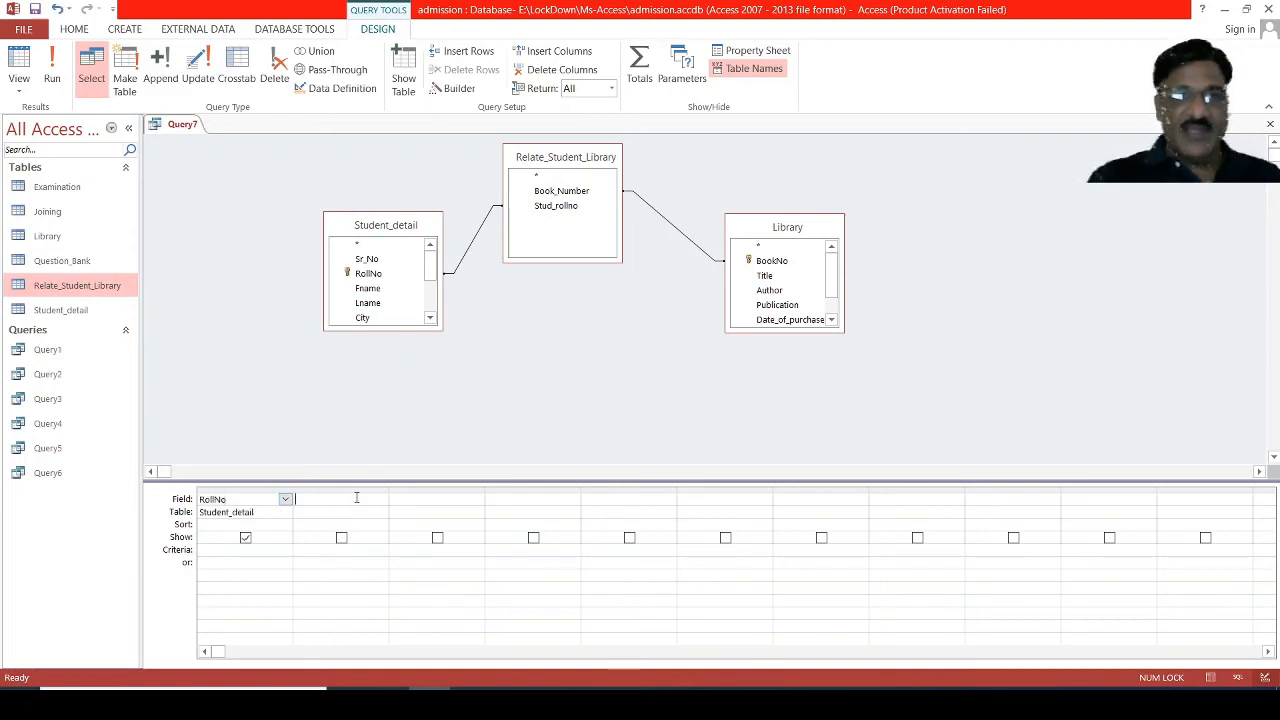
{"action": "left_click", "coordinate": [381, 499]}
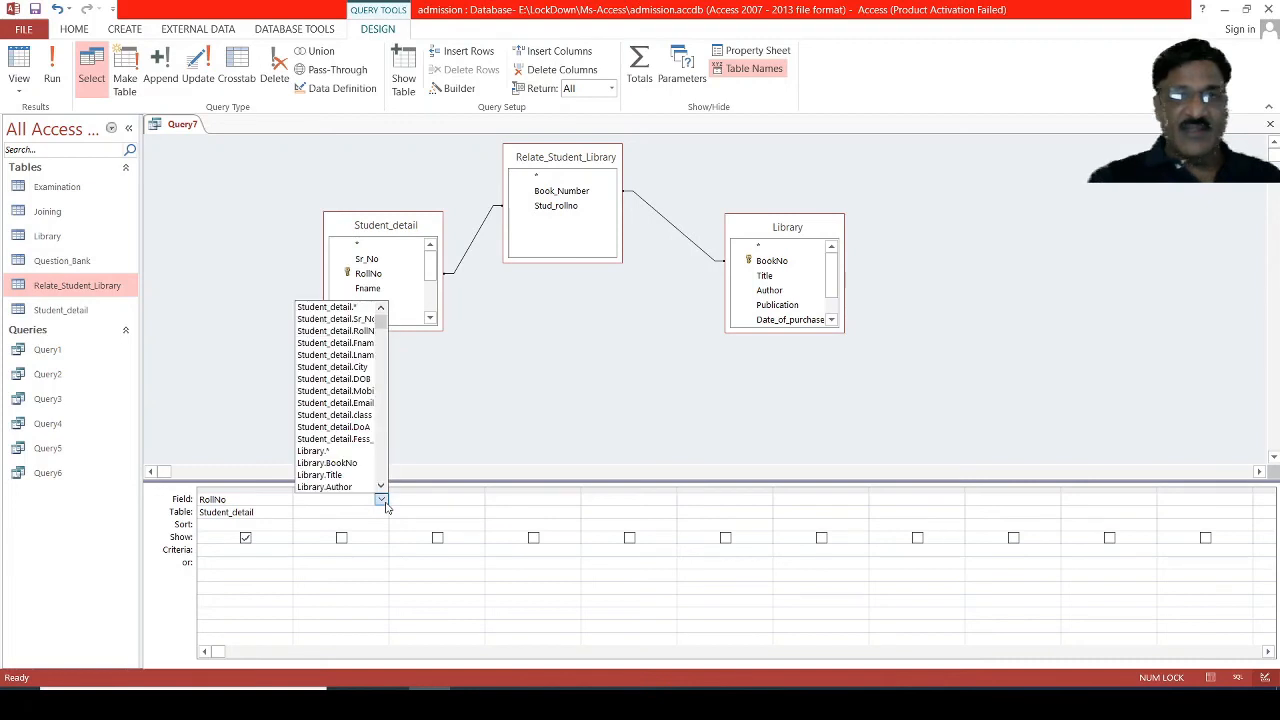
{"action": "left_click", "coordinate": [355, 345]}
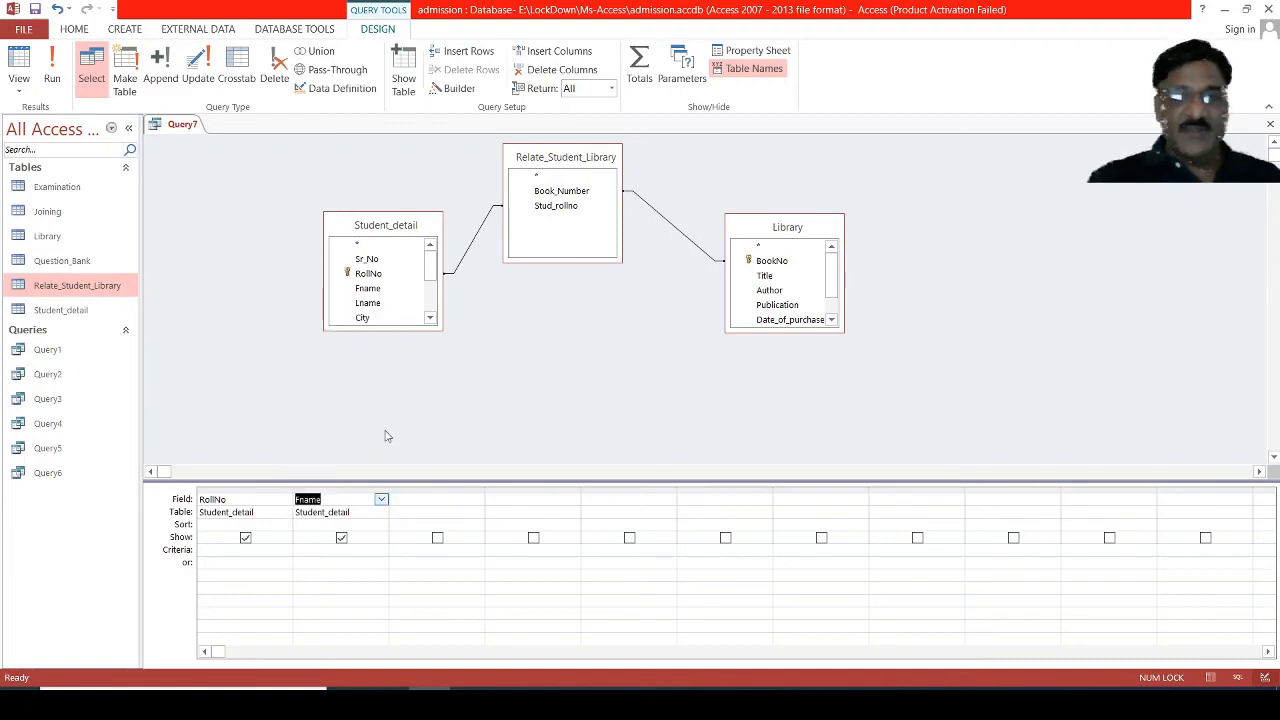
{"action": "left_click", "coordinate": [430, 498]}
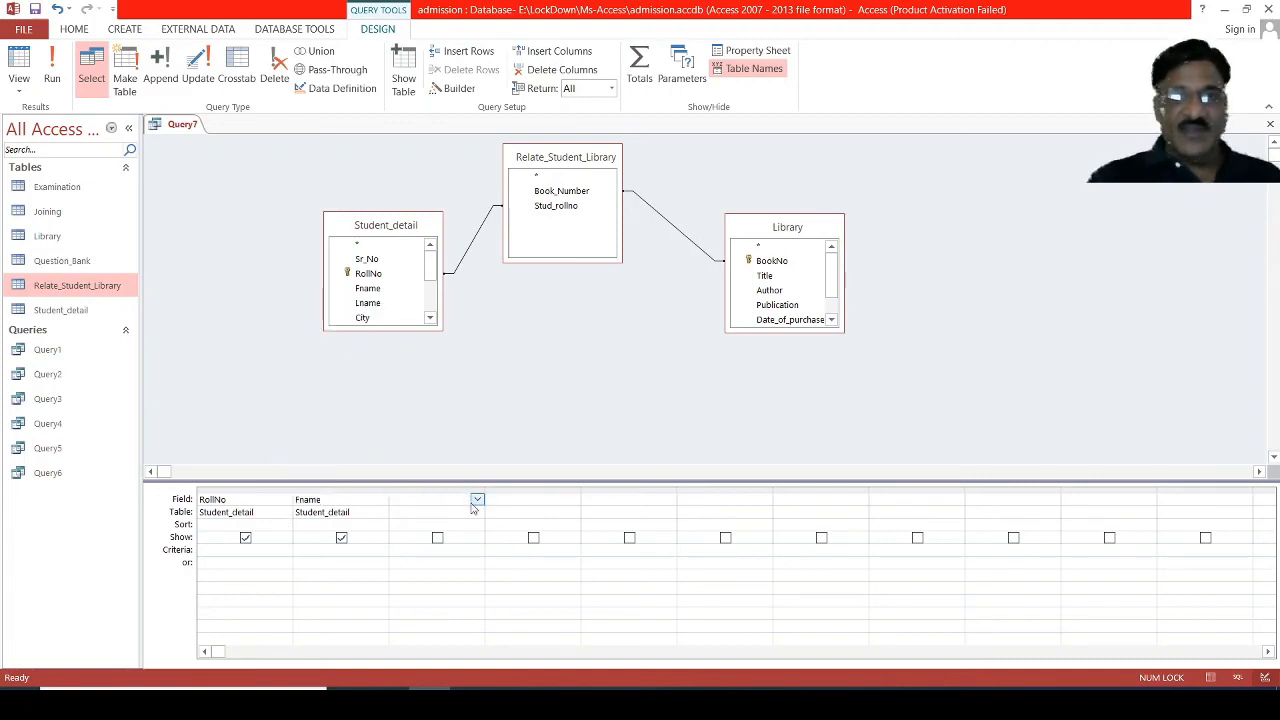
{"action": "left_click", "coordinate": [477, 499]}
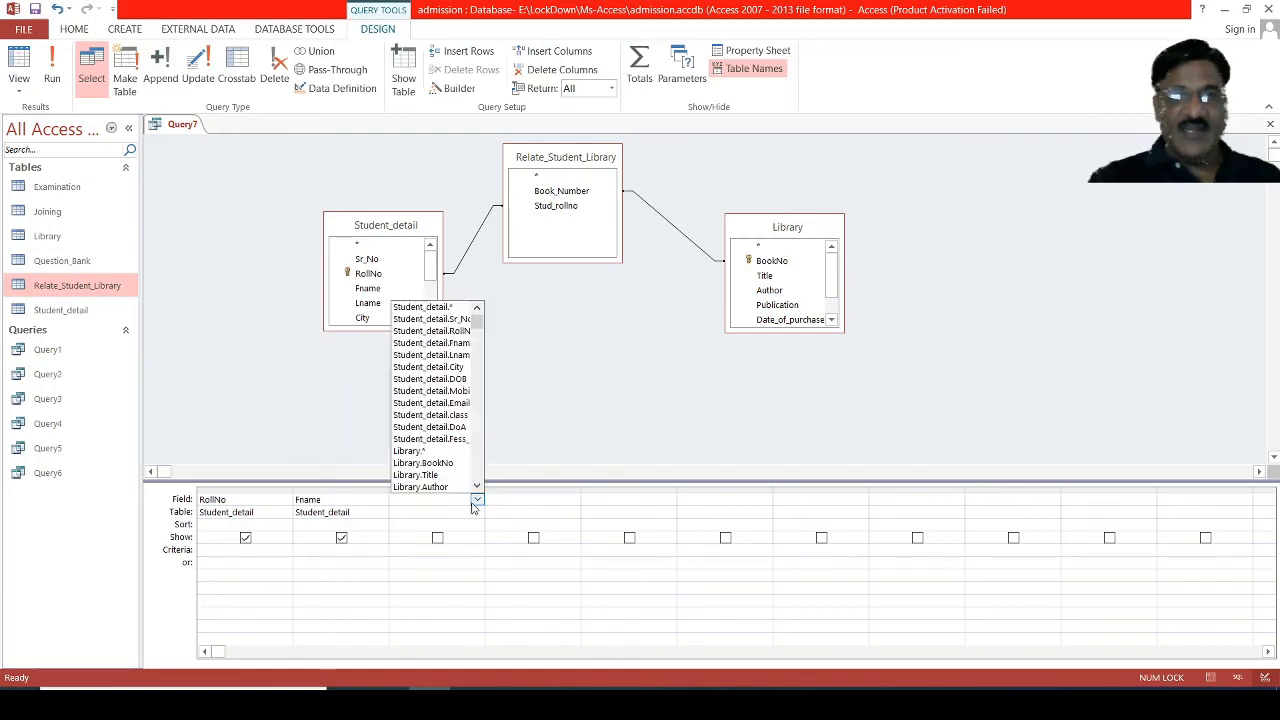
{"action": "left_click", "coordinate": [430, 415]}
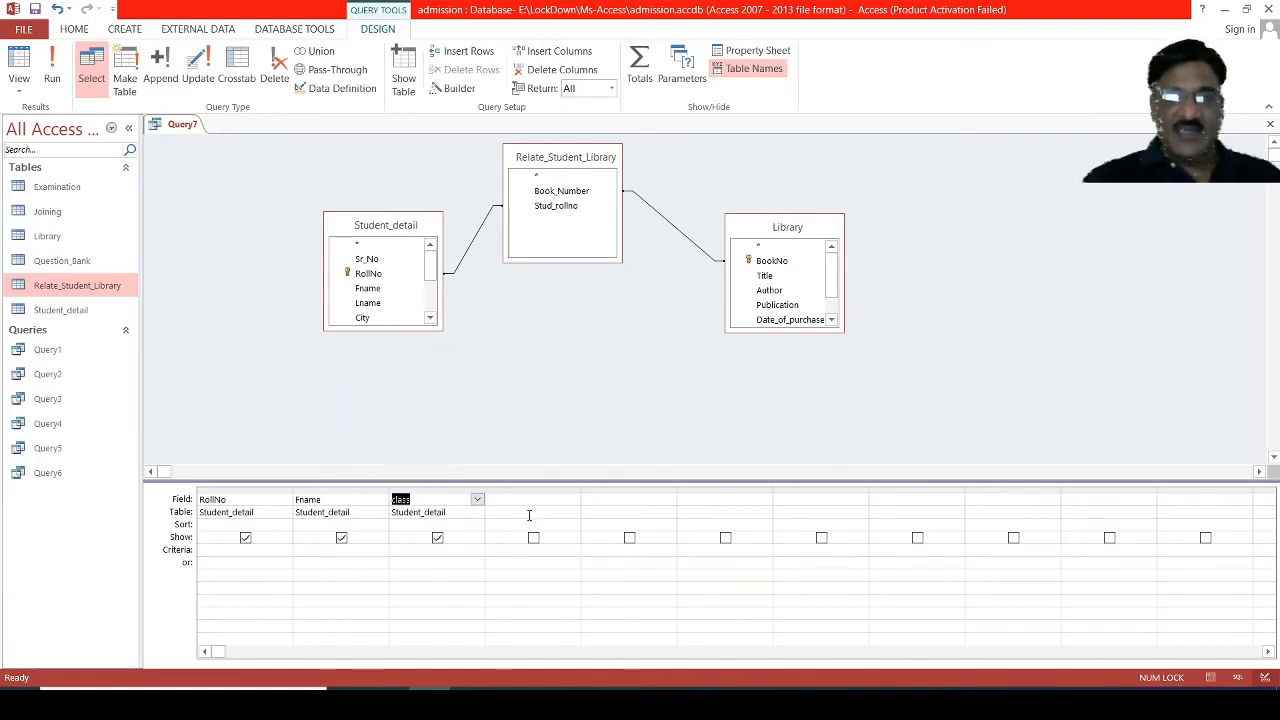
Add the BookNo, Title and Author fields from Library to the next three columns of the query grid
{"action": "key", "text": "Tab"}
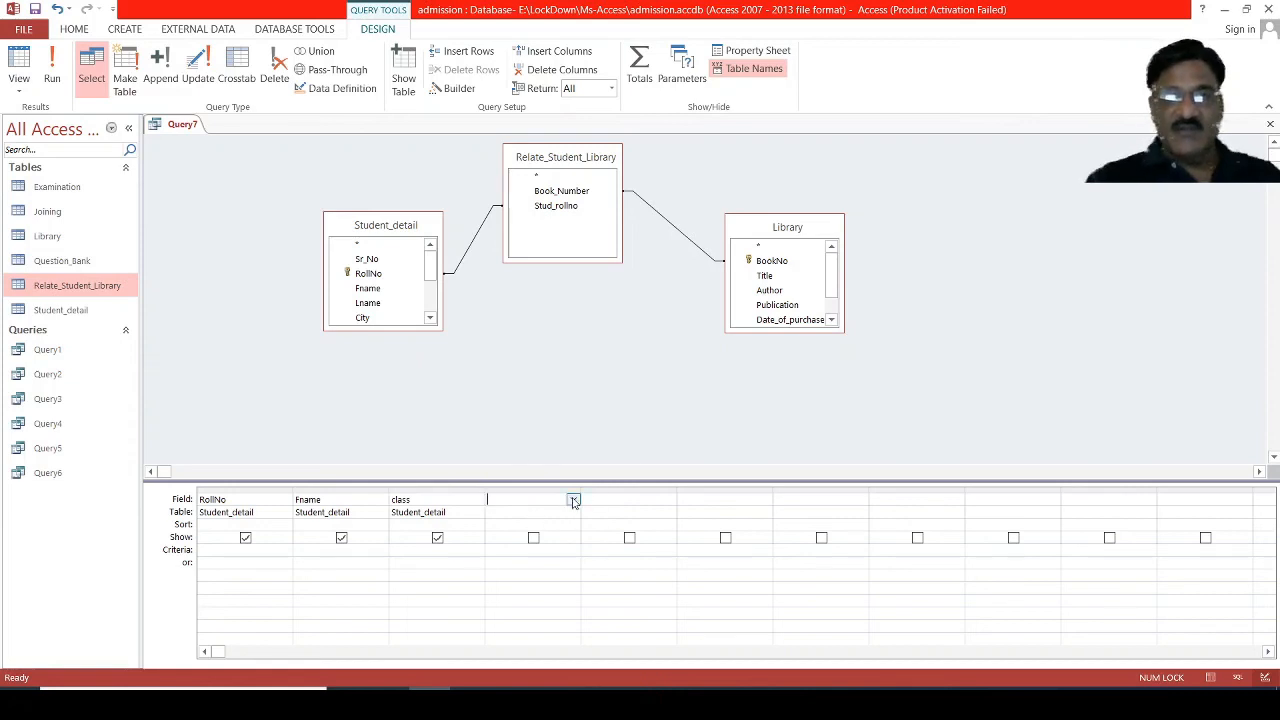
{"action": "left_click", "coordinate": [573, 500]}
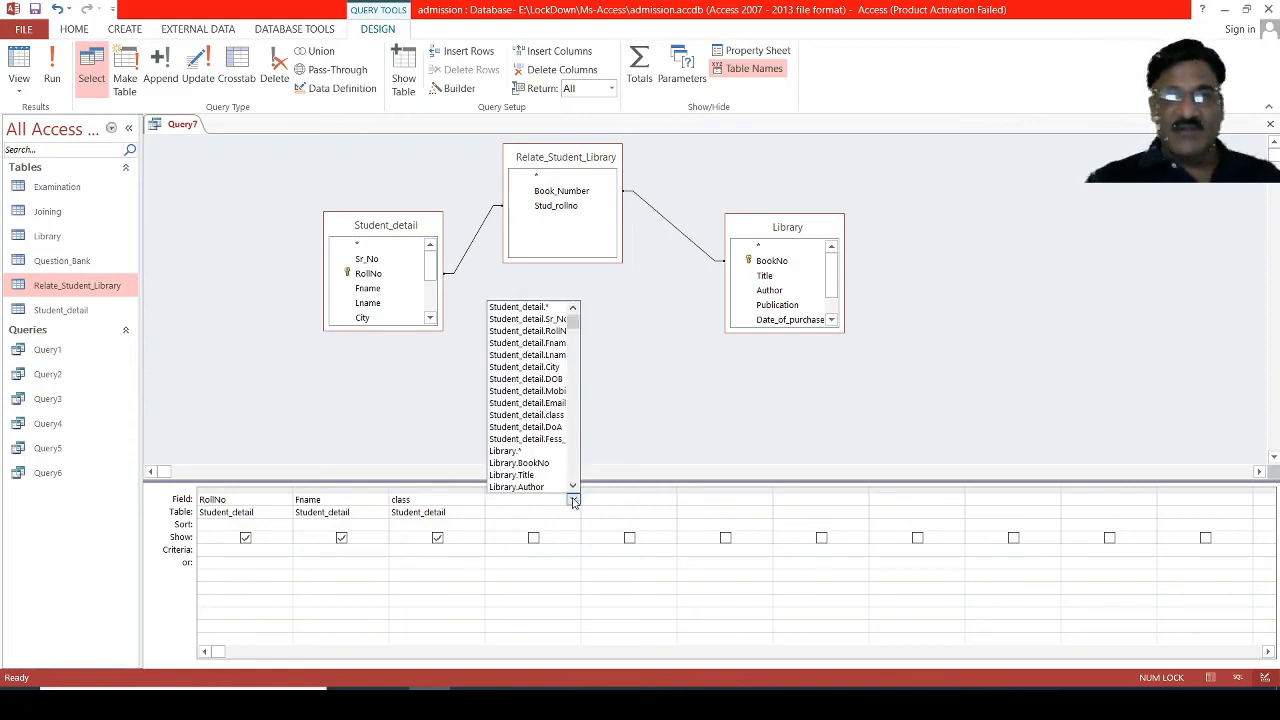
{"action": "left_click", "coordinate": [535, 463]}
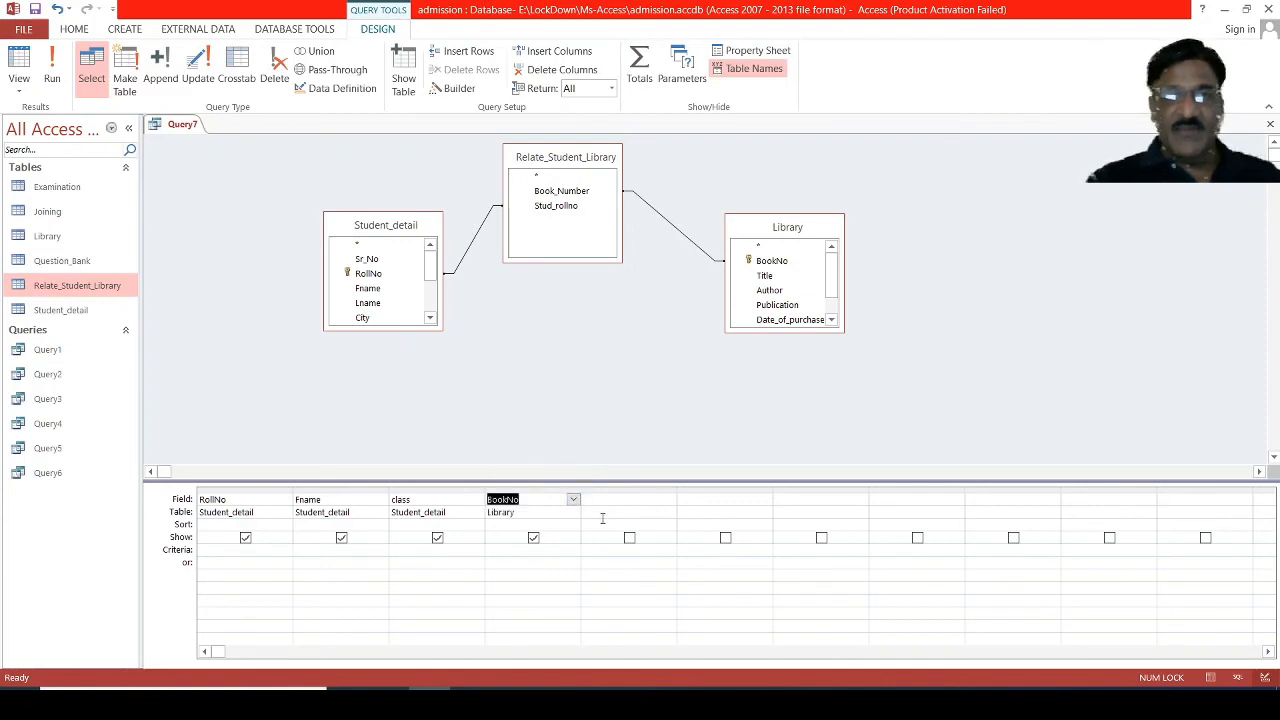
{"action": "left_click", "coordinate": [666, 500]}
{"action": "left_click", "coordinate": [670, 500]}
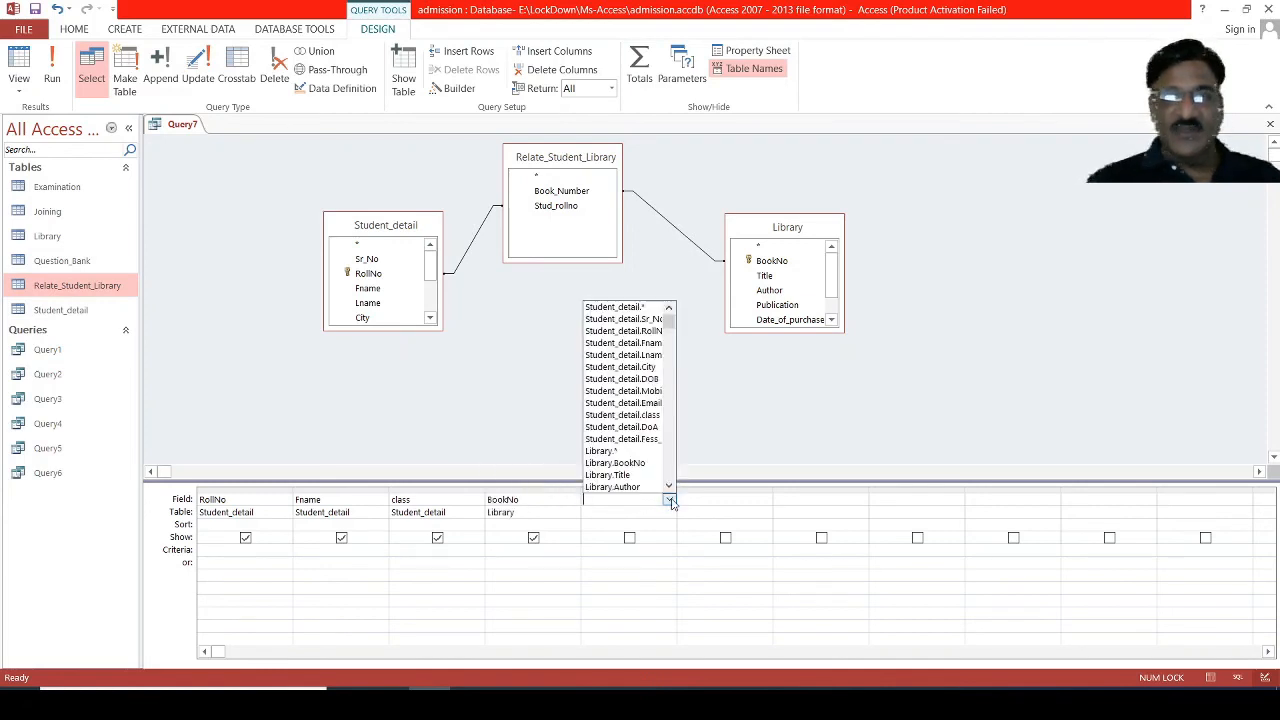
{"action": "left_click", "coordinate": [640, 478]}
{"action": "left_click", "coordinate": [715, 499]}
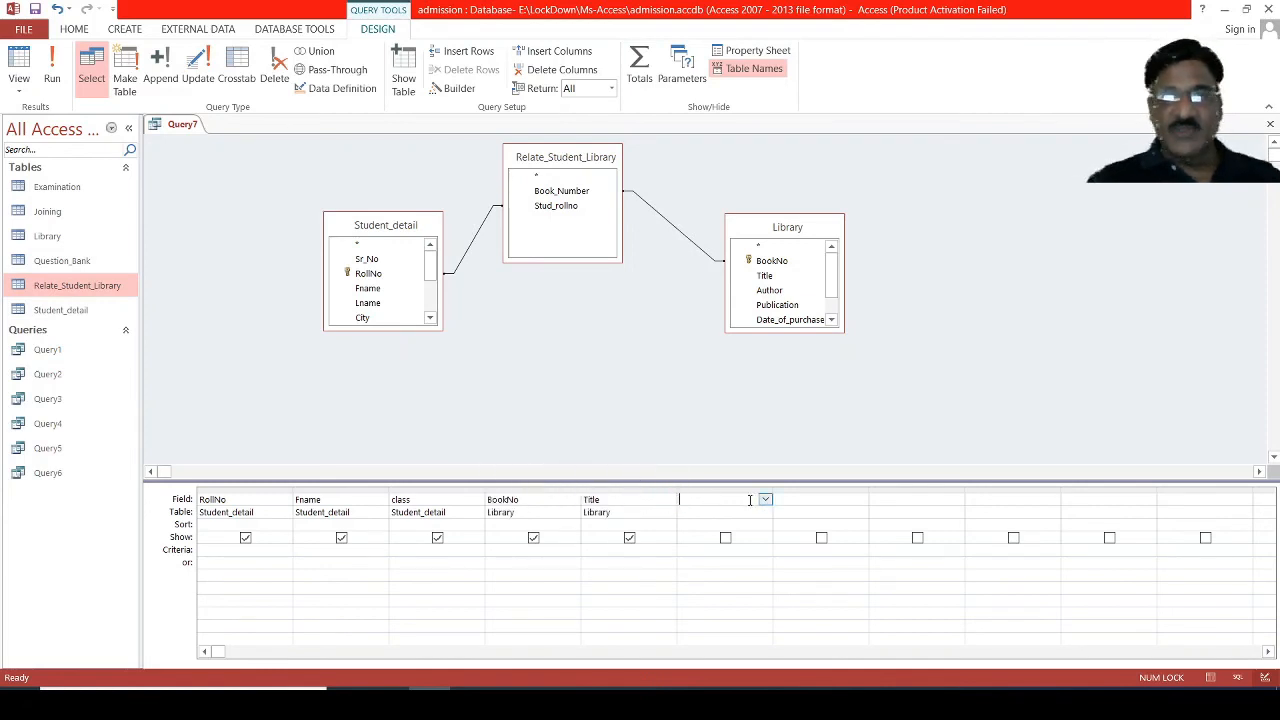
{"action": "left_click", "coordinate": [765, 499]}
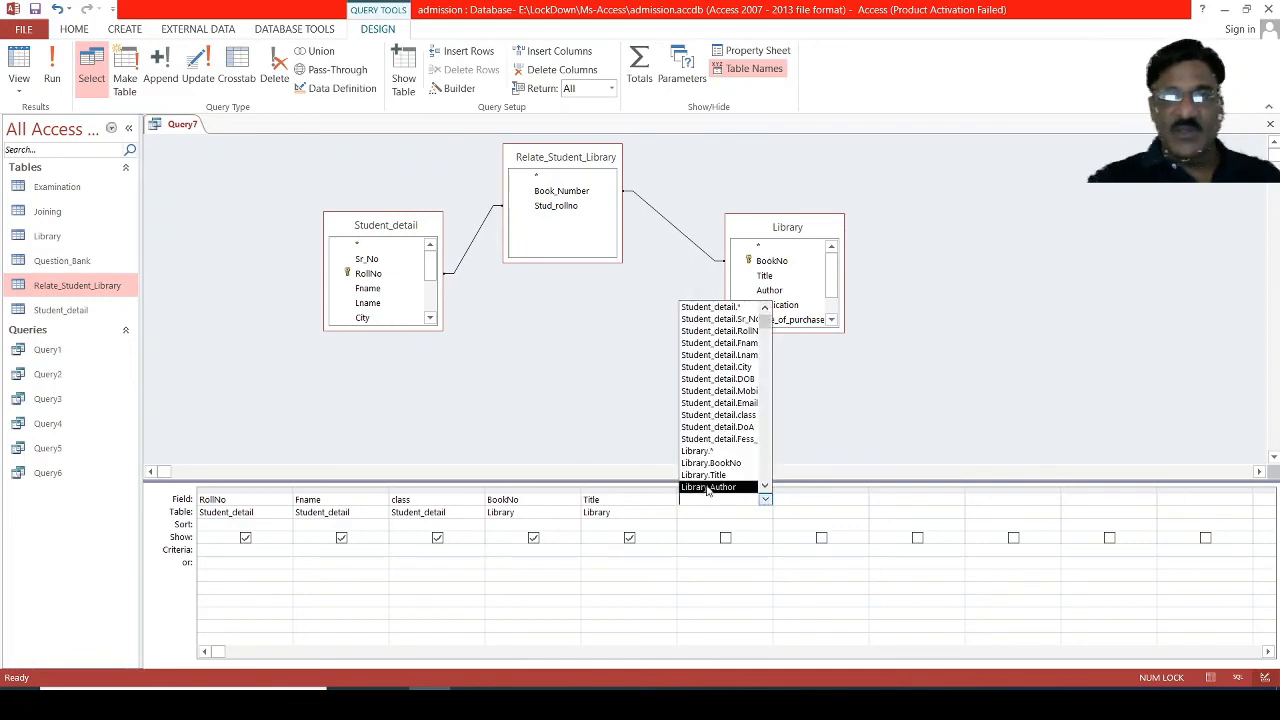
{"action": "left_click", "coordinate": [707, 487]}
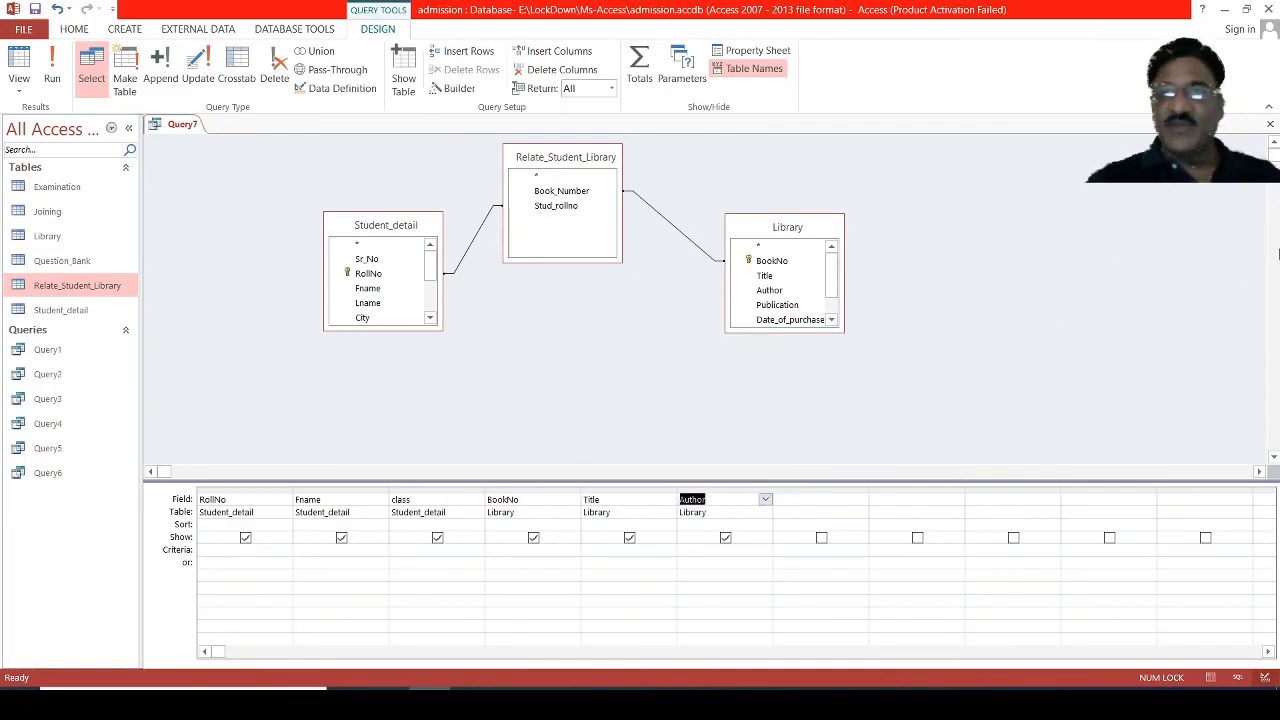
Save the query as Query7 and run it to view the joined student and book records, closing its datasheet
{"action": "left_click", "coordinate": [1269, 124]}
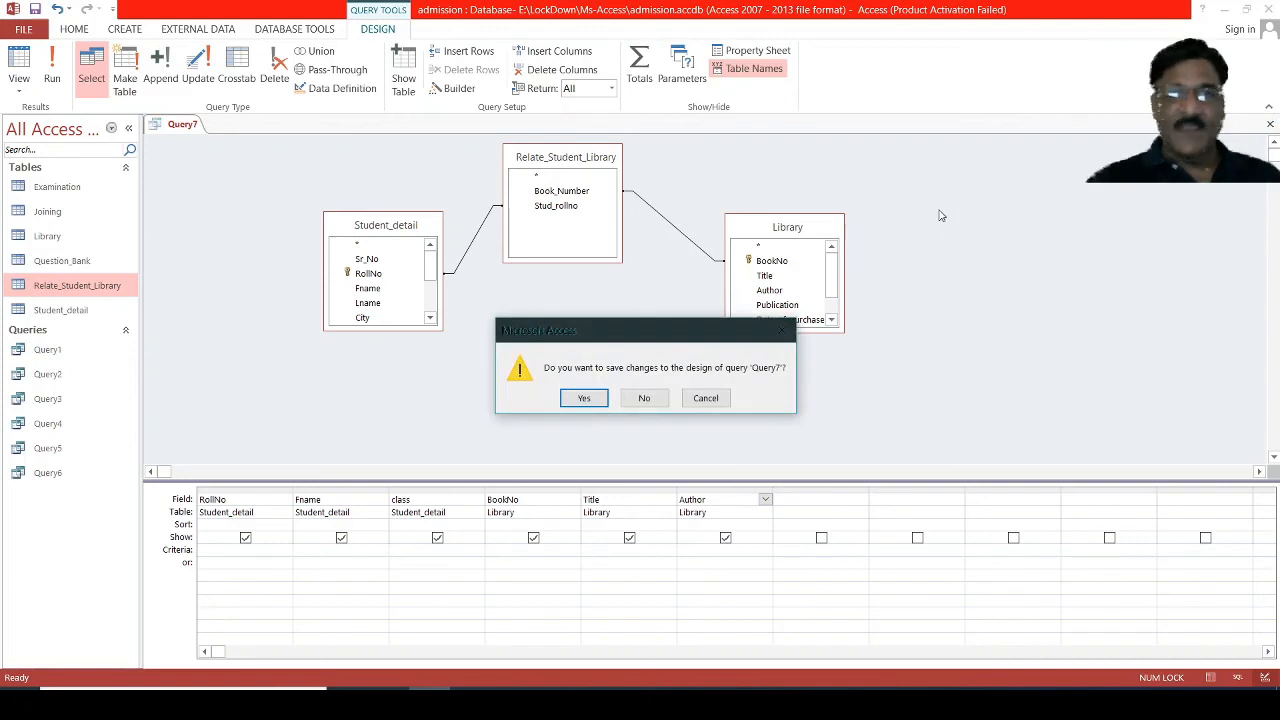
{"action": "left_click", "coordinate": [583, 398]}
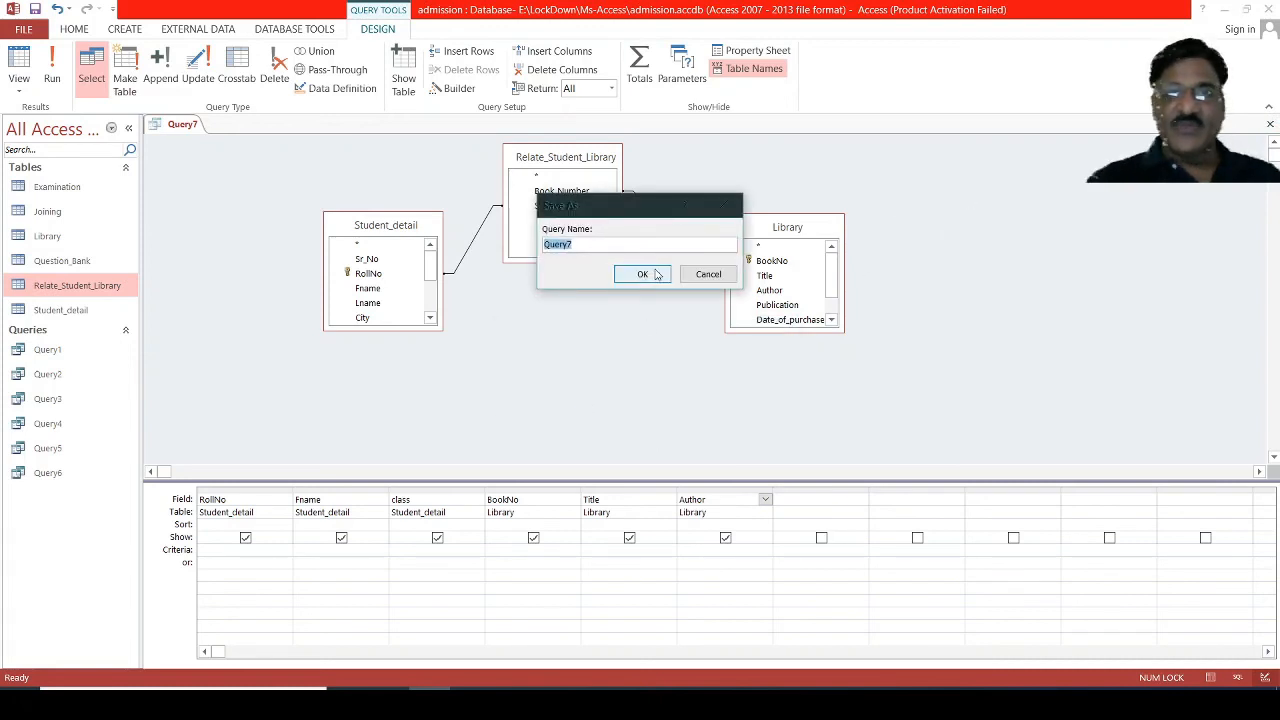
{"action": "left_click", "coordinate": [656, 274]}
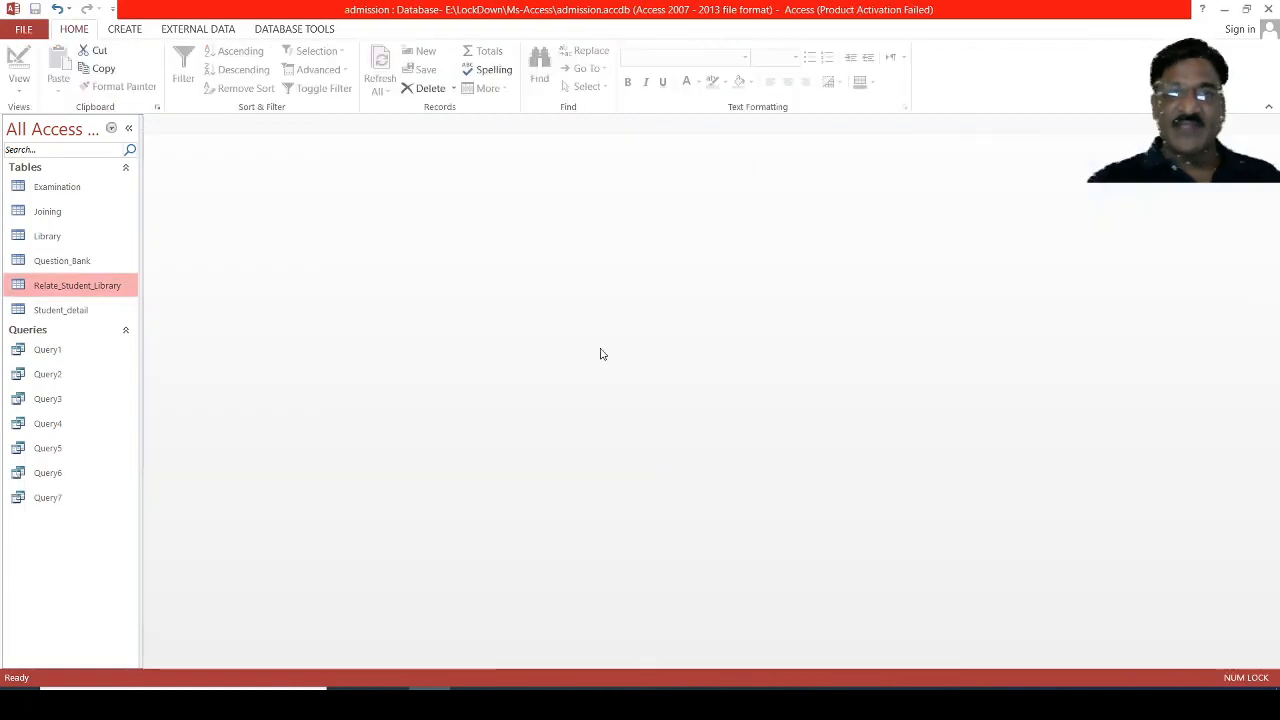
{"action": "double_click", "coordinate": [52, 498]}
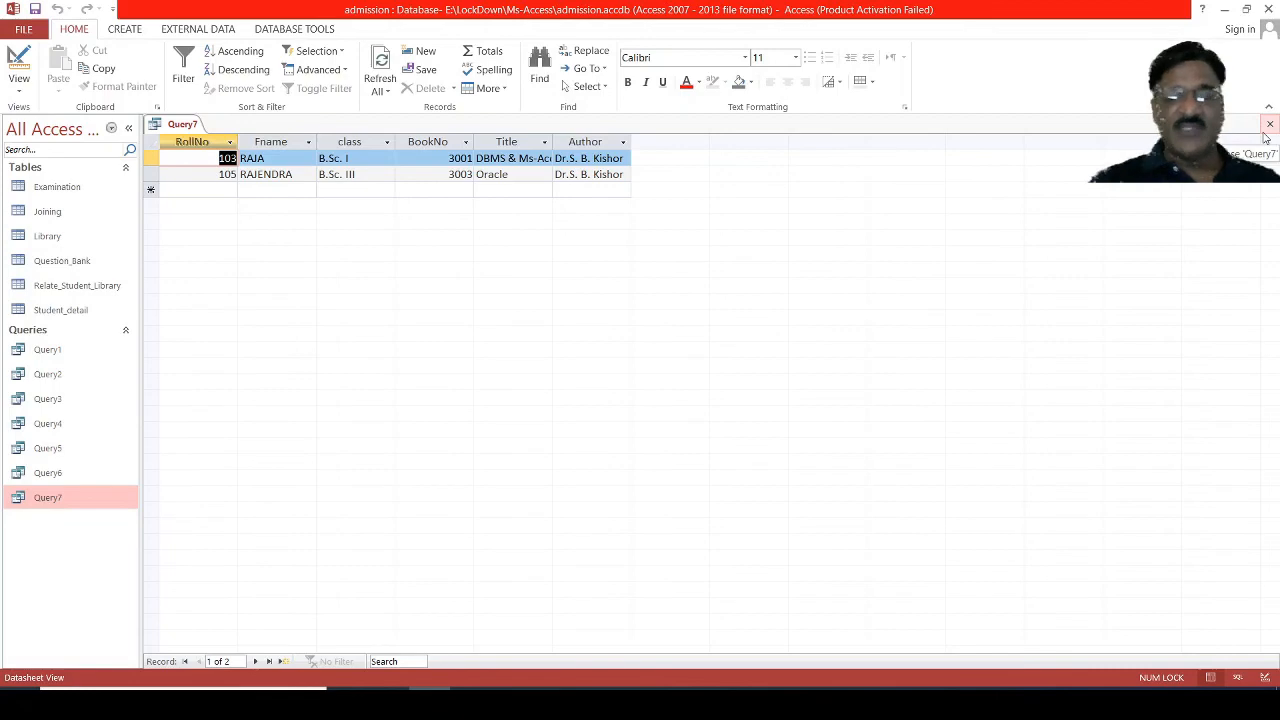
{"action": "left_click", "coordinate": [1269, 124]}
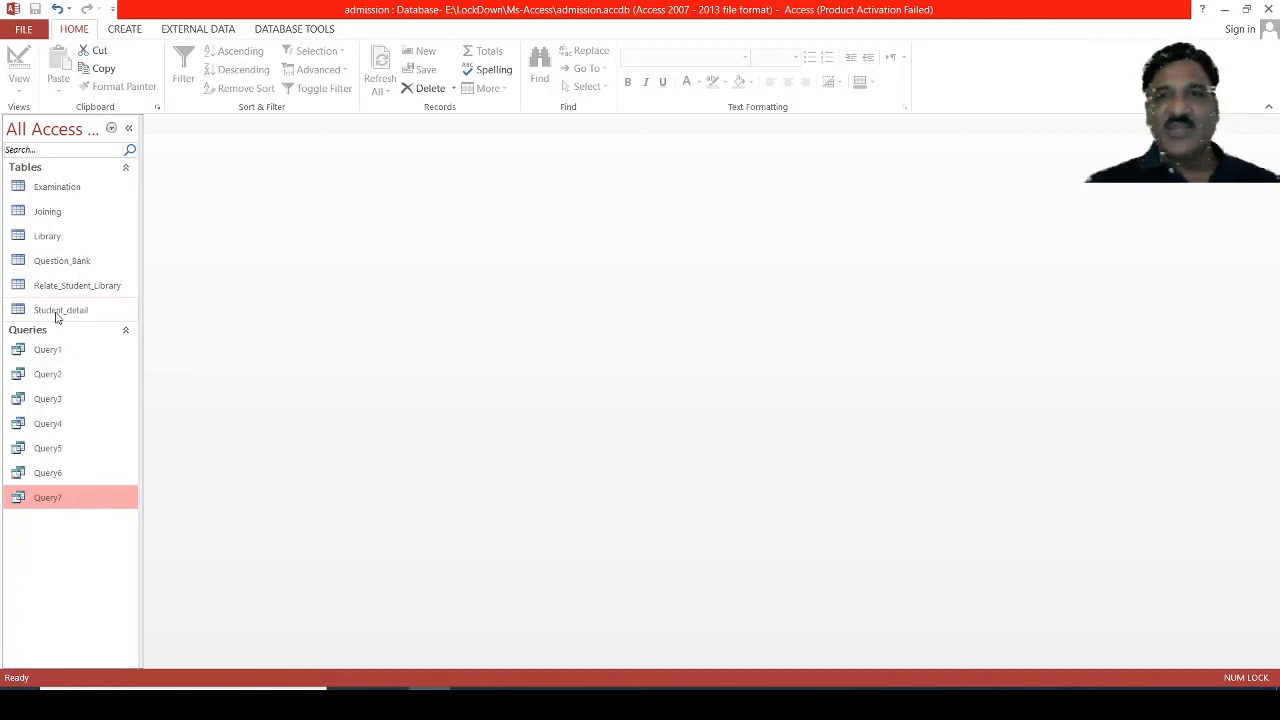
{"action": "left_click", "coordinate": [324, 34]}
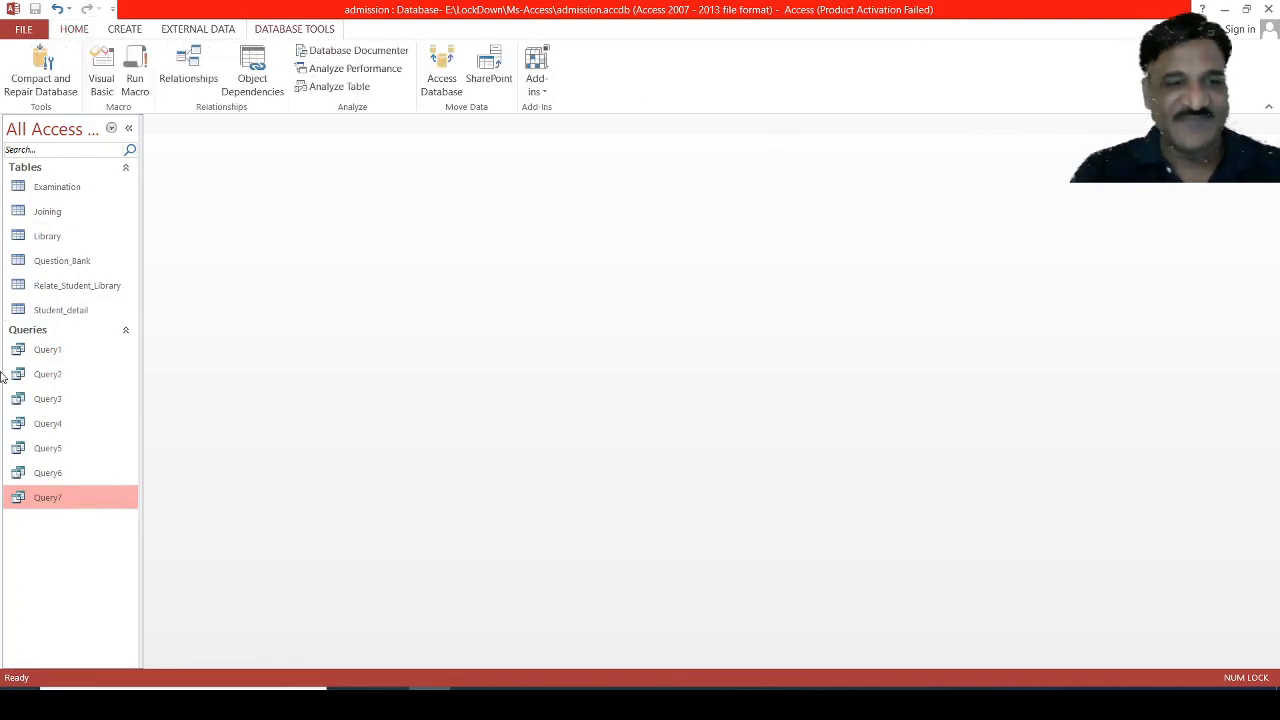